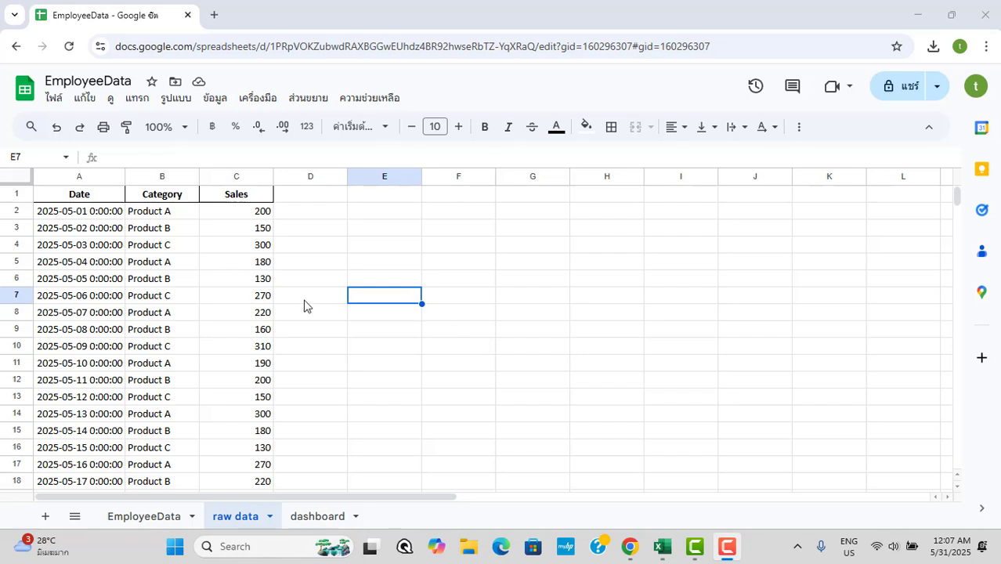
Step: Review the Date, Category and Sales columns of the raw data sheet down to their last row
{"action": "left_click", "coordinate": [112, 196]}
{"action": "left_click", "coordinate": [185, 201]}
{"action": "left_click", "coordinate": [236, 201]}
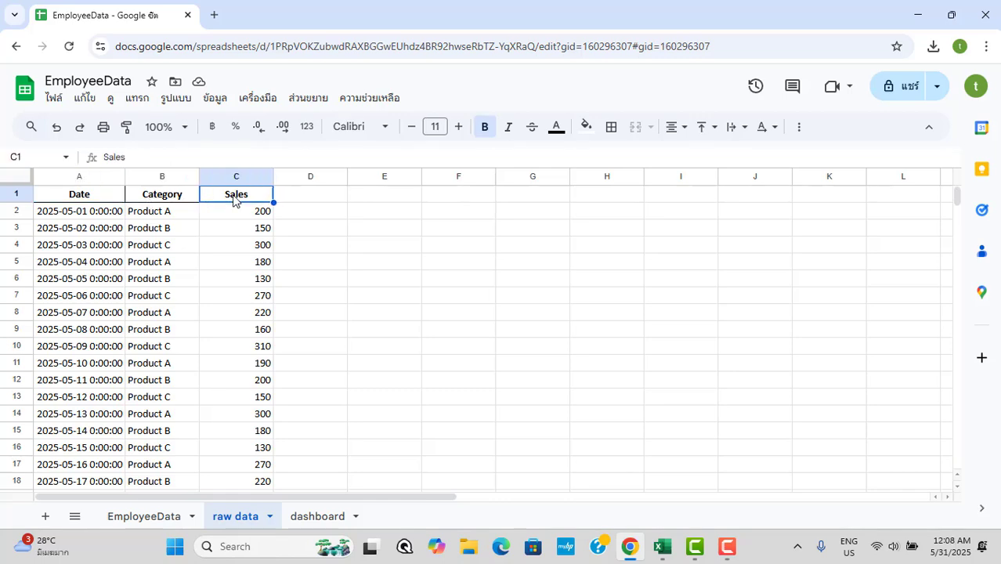
{"action": "scroll", "coordinate": [227, 271], "scroll_direction": "down", "scroll_amount": 6}
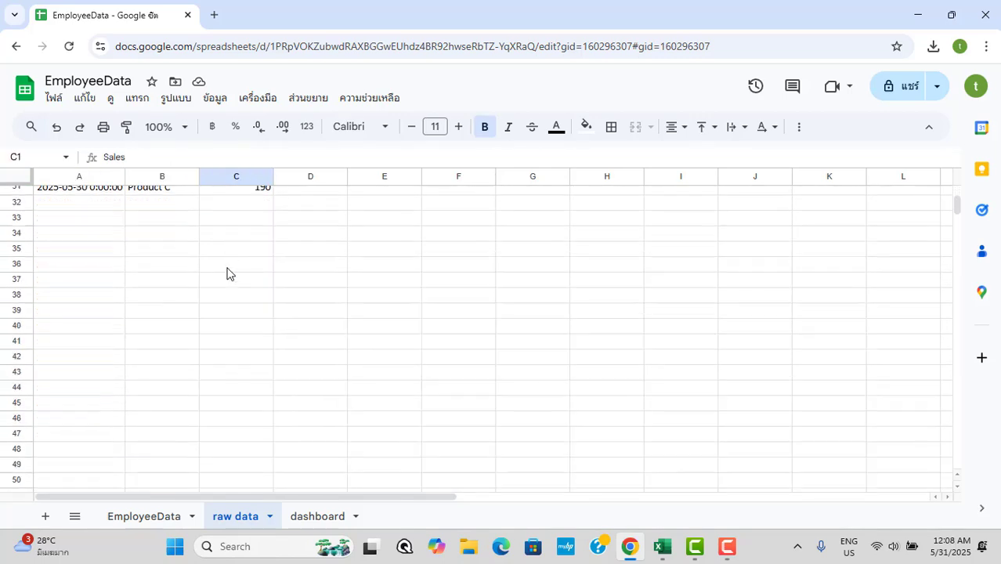
{"action": "scroll", "coordinate": [215, 288], "scroll_direction": "up", "scroll_amount": 3}
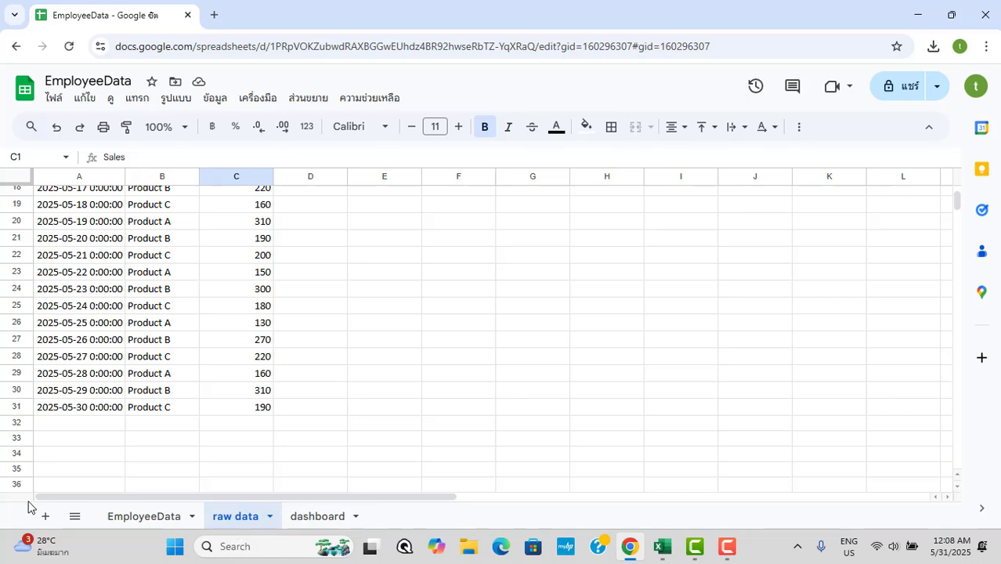
Step: On the dashboard sheet, enter =SUM('raw data'!C2:C) in cell B2 as the Total Sales value
{"action": "left_click", "coordinate": [311, 516]}
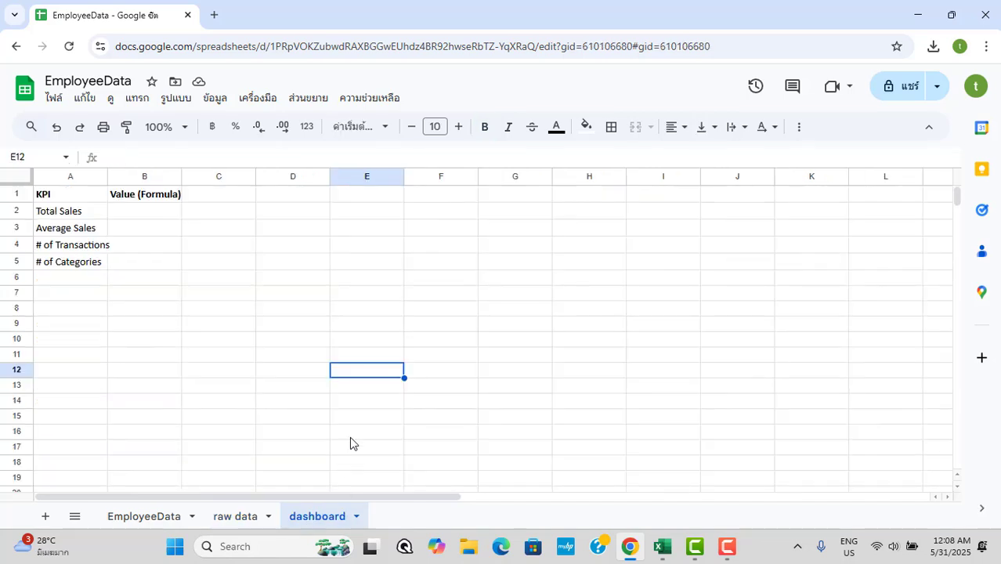
{"action": "left_click", "coordinate": [76, 199]}
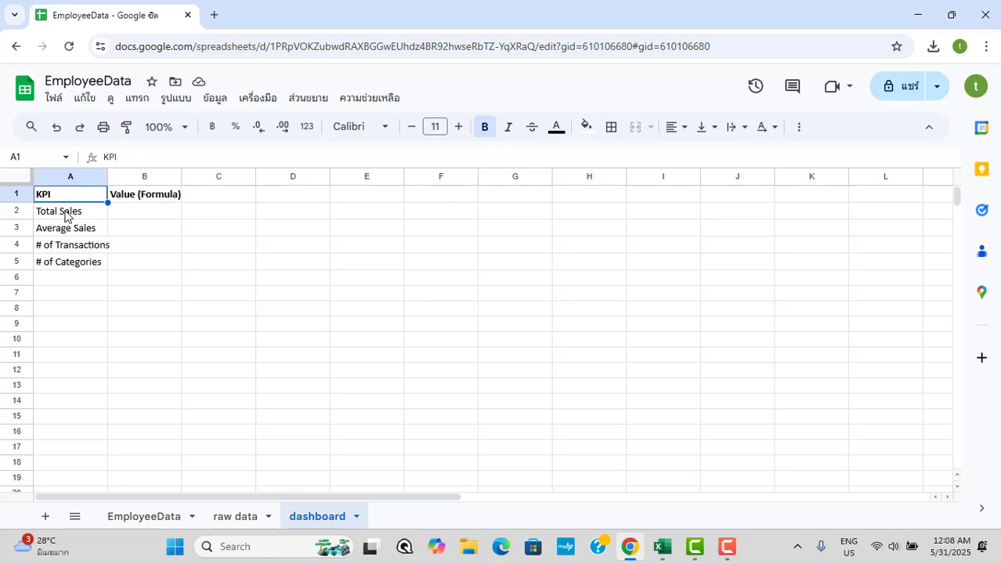
{"action": "left_click", "coordinate": [134, 218]}
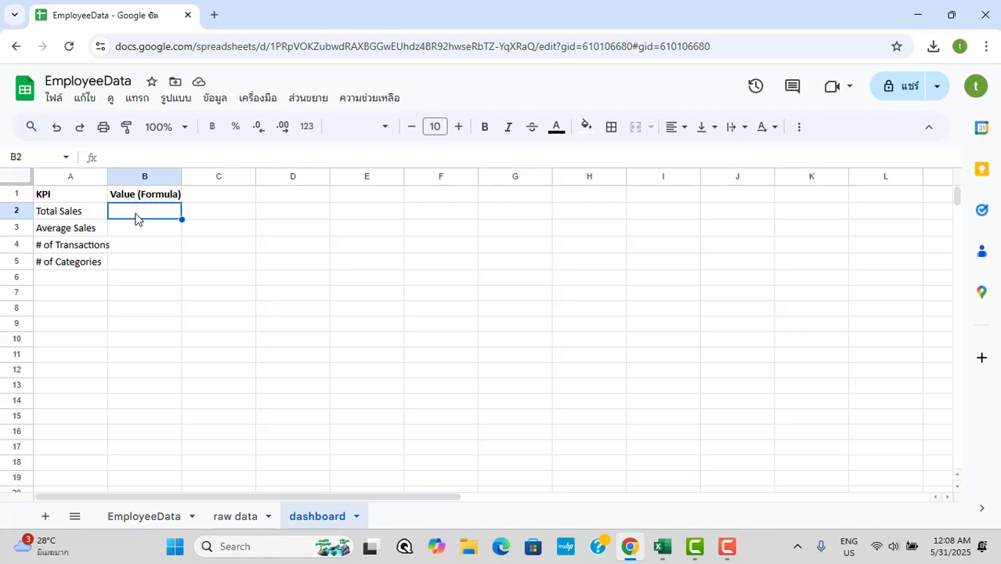
{"action": "type", "text": "="}
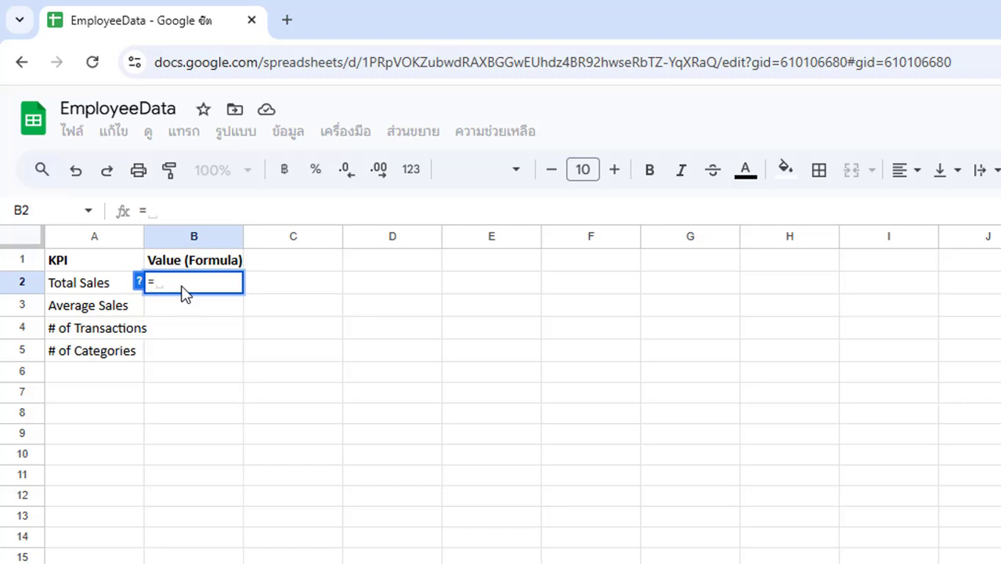
{"action": "type", "text": "SUM"}
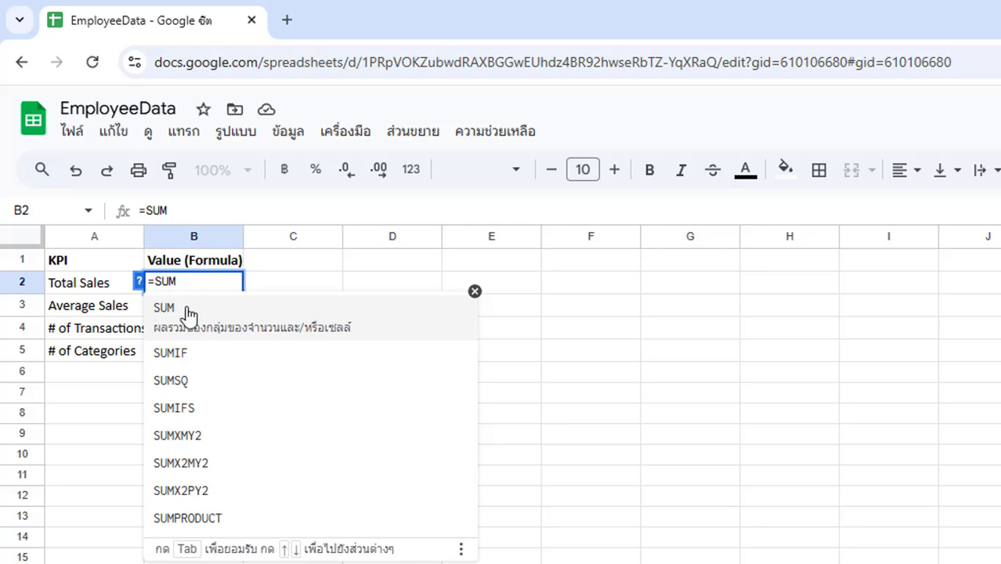
{"action": "left_click", "coordinate": [186, 307]}
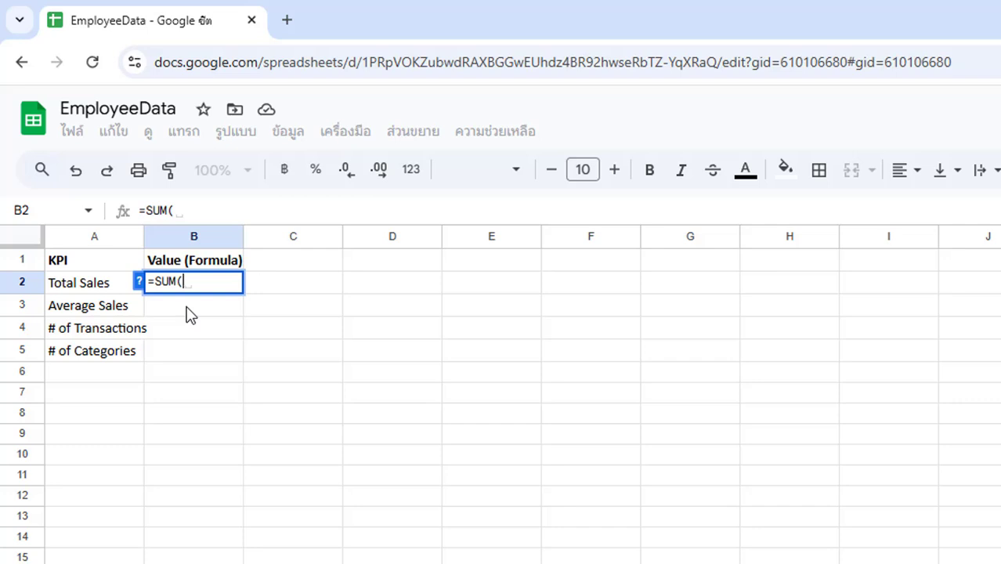
{"action": "type", "text": "raw"}
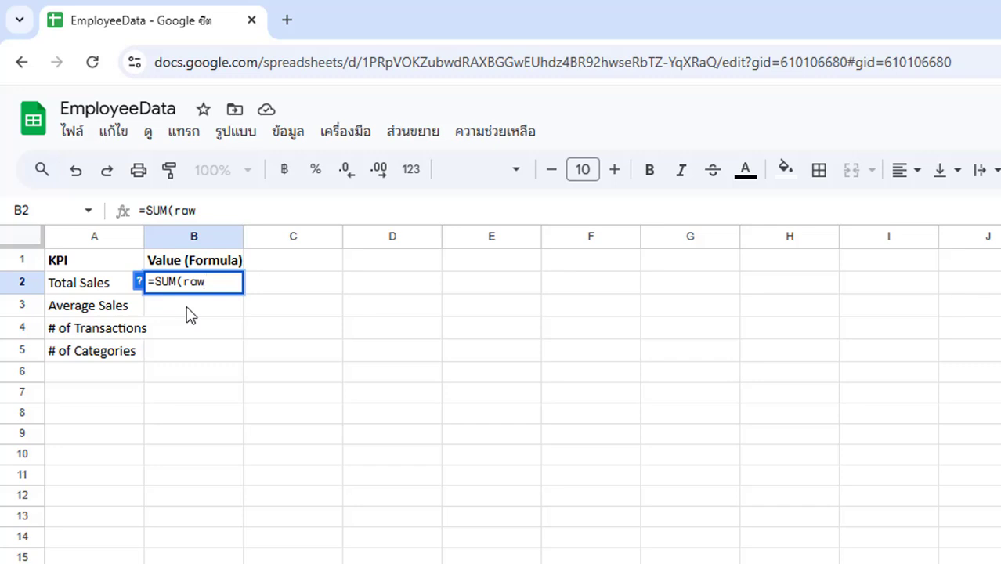
{"action": "type", "text": " dat"}
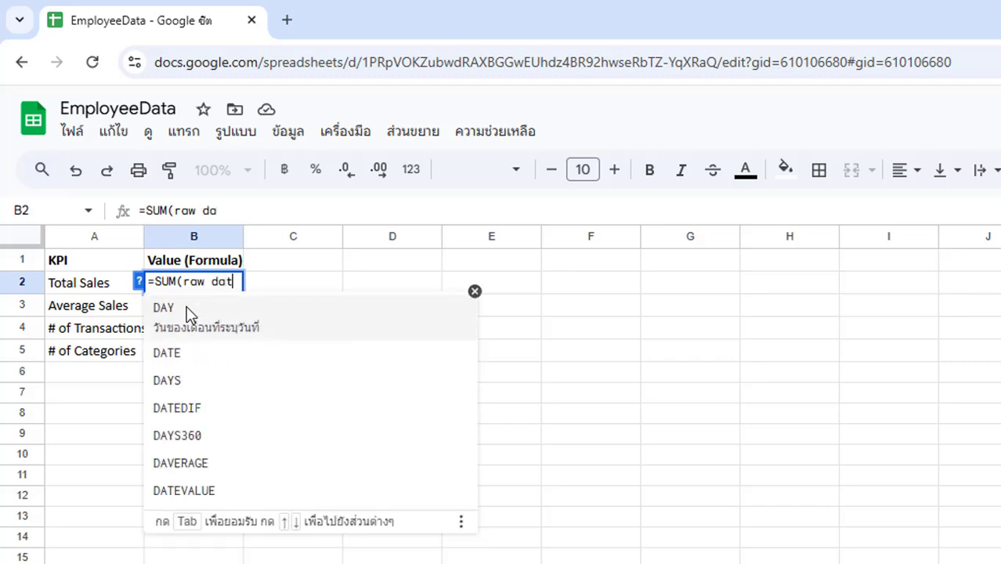
{"action": "type", "text": "a"}
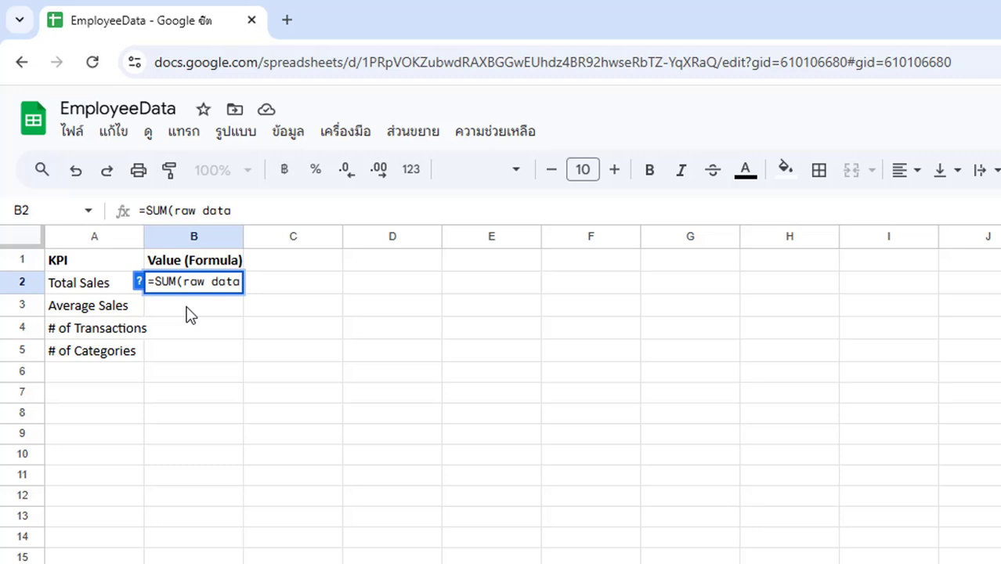
{"action": "type", "text": "'"}
{"action": "key", "text": "Left"}
{"action": "key", "text": "Left"}
{"action": "key", "text": "Left"}
{"action": "key", "text": "Left"}
{"action": "key", "text": "Left"}
{"action": "key", "text": "Left"}
{"action": "key", "text": "Left"}
{"action": "key", "text": "Left"}
{"action": "key", "text": "Left"}
{"action": "type", "text": "'"}
{"action": "key", "text": "Right"}
{"action": "key", "text": "Right"}
{"action": "key", "text": "Right"}
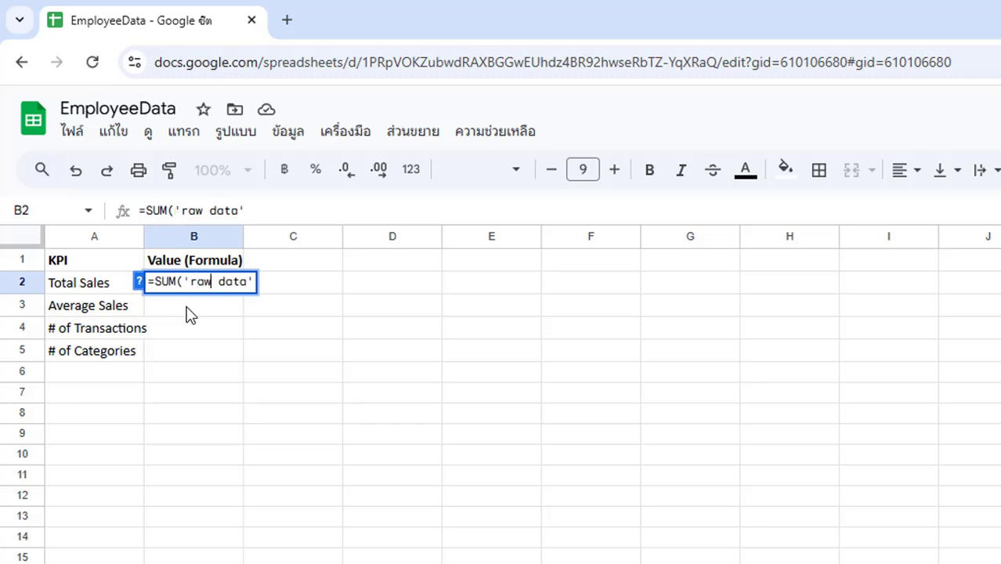
{"action": "key", "text": "Right"}
{"action": "key", "text": "Right"}
{"action": "key", "text": "Right"}
{"action": "key", "text": "Right"}
{"action": "key", "text": "Right"}
{"action": "key", "text": "Right"}
{"action": "type", "text": "!C2"}
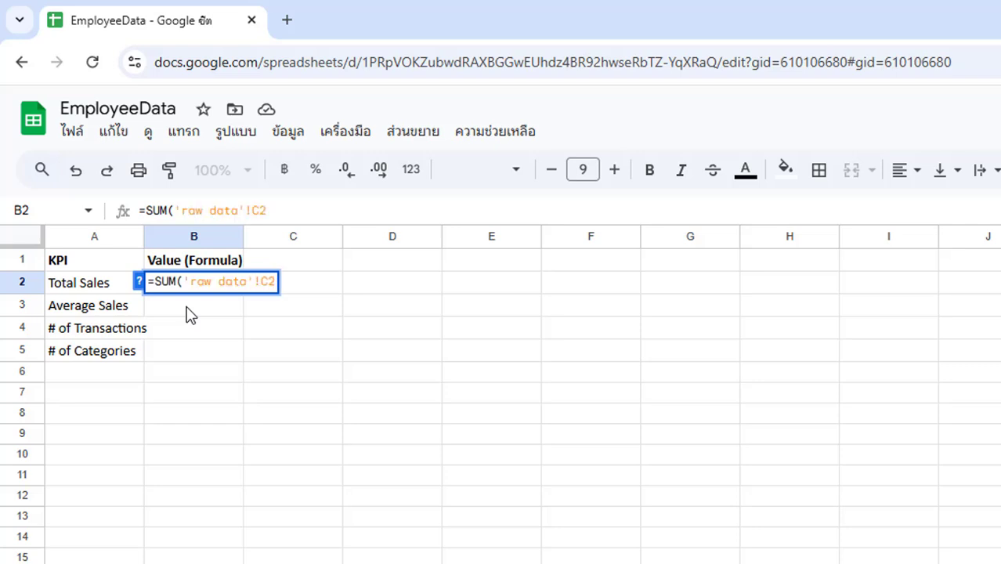
{"action": "type", "text": ":C"}
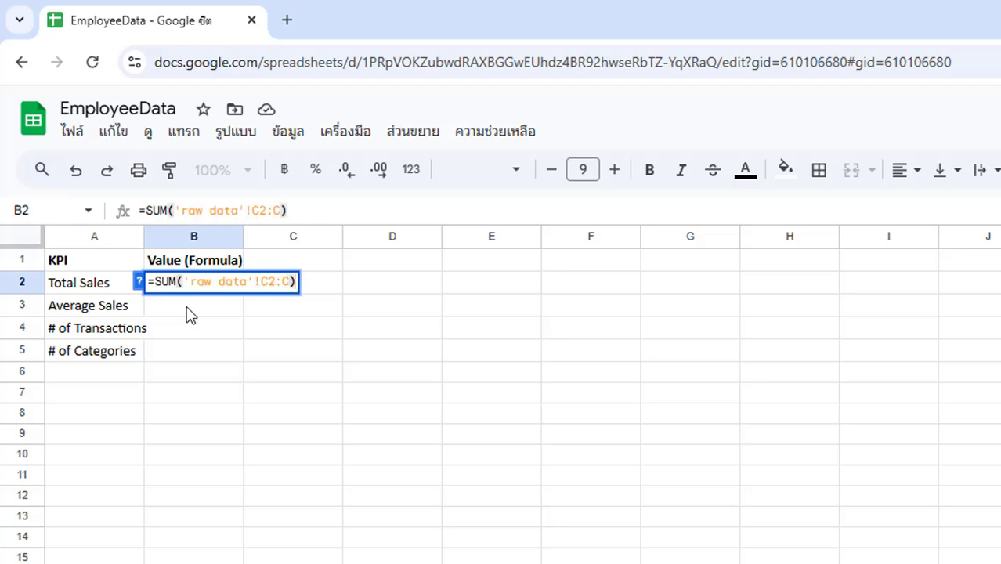
{"action": "key", "text": "Return"}
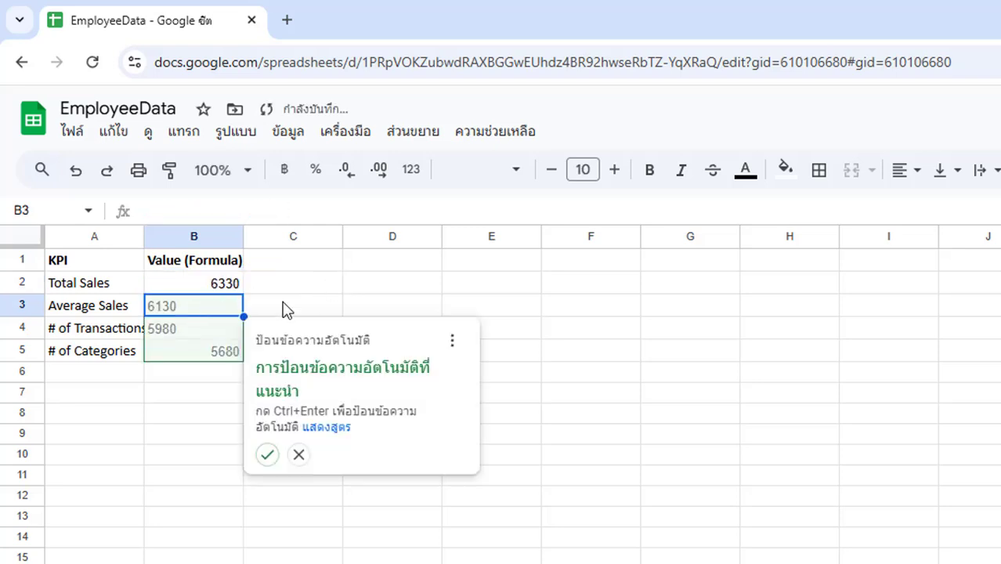
{"action": "left_click", "coordinate": [225, 288]}
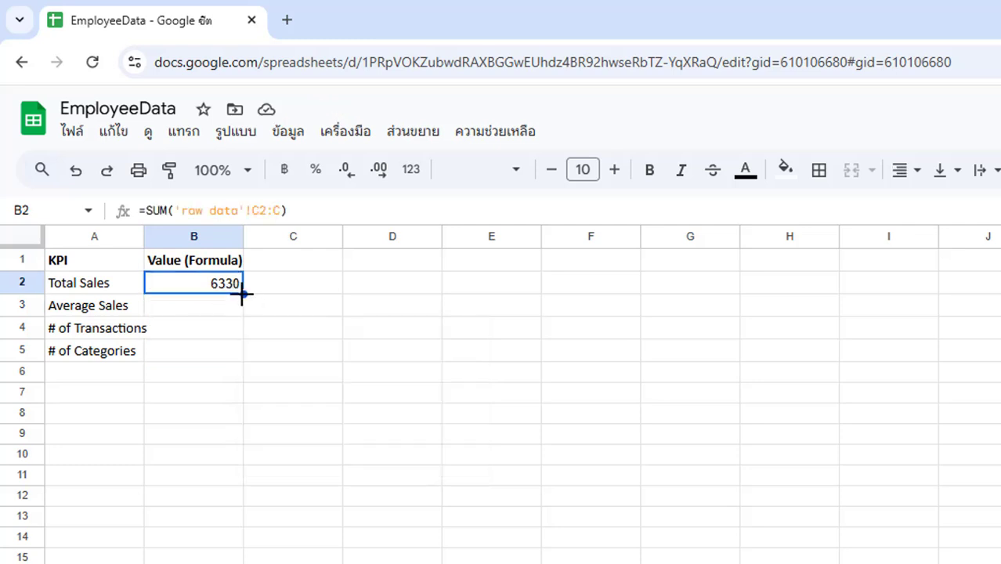
{"action": "left_click_drag", "start_coordinate": [242, 294], "coordinate": [296, 366]}
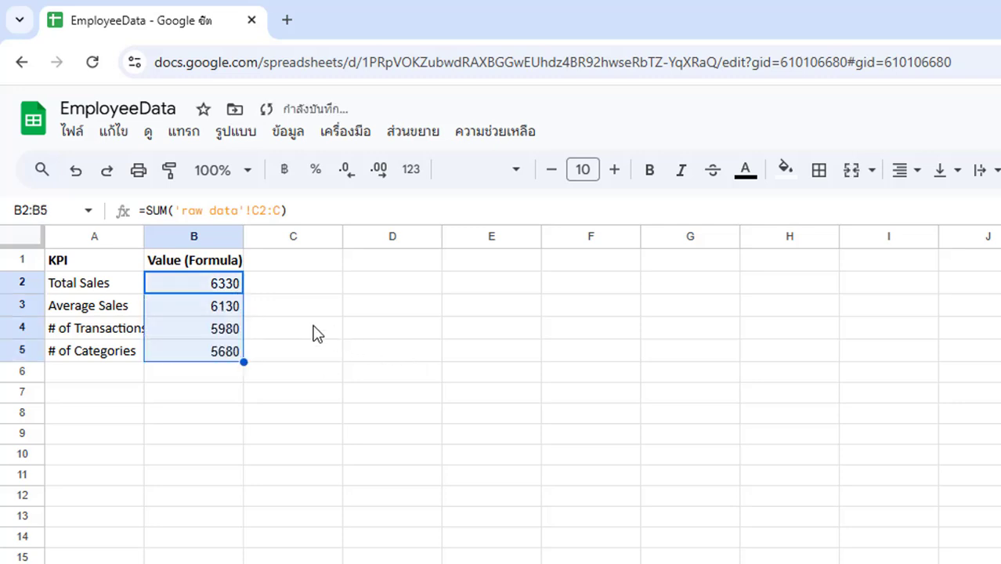
{"action": "left_click", "coordinate": [75, 171]}
{"action": "left_click", "coordinate": [219, 310]}
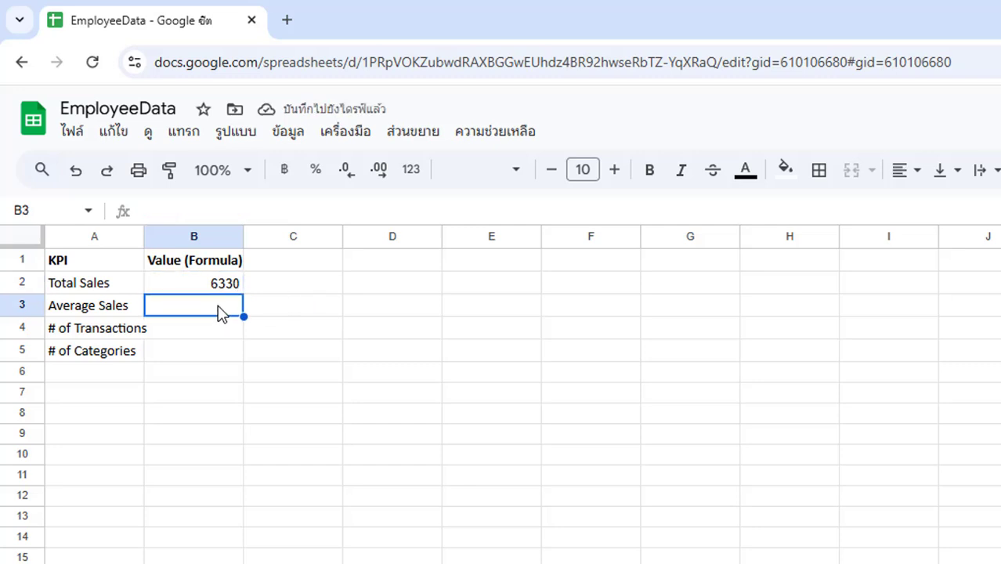
Step: Fill the Total Sales formula from B2 down through B5 for the remaining KPIs
{"action": "left_click", "coordinate": [208, 284]}
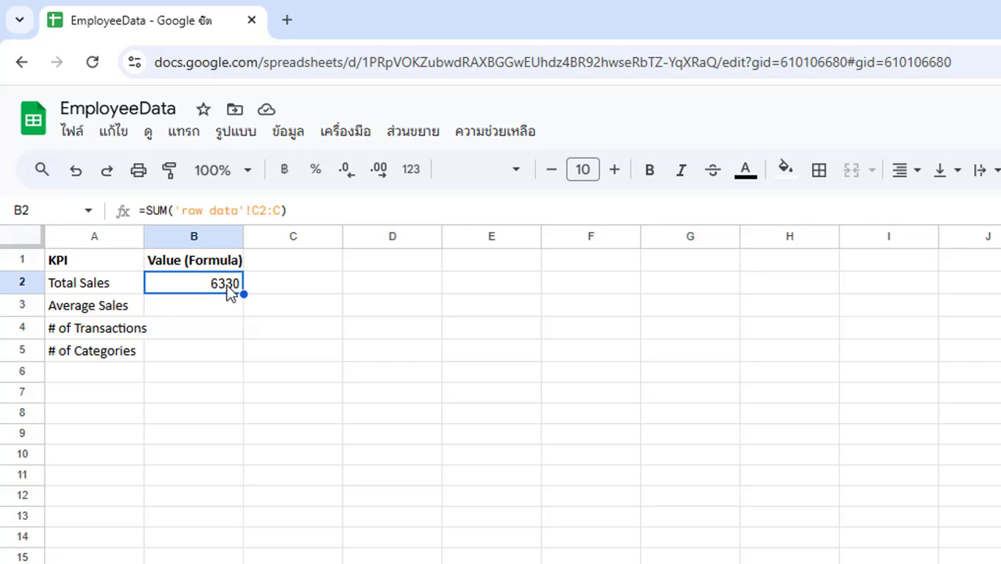
{"action": "left_click_drag", "start_coordinate": [242, 291], "coordinate": [257, 358]}
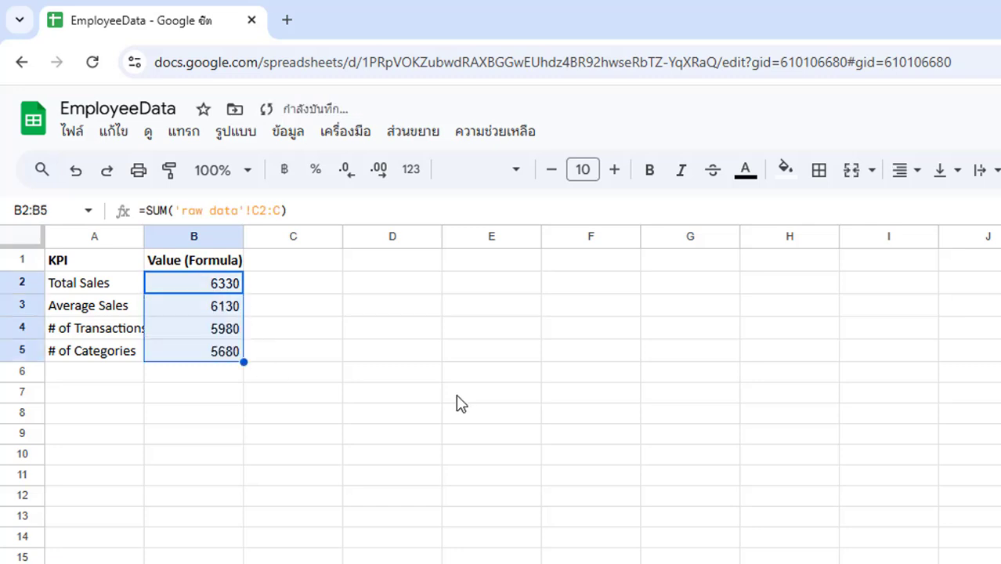
Step: Change the function in the Average Sales cell B3 to AVERAGE, giving =AVERAGE('raw data'!C3:C)
{"action": "left_click", "coordinate": [174, 307]}
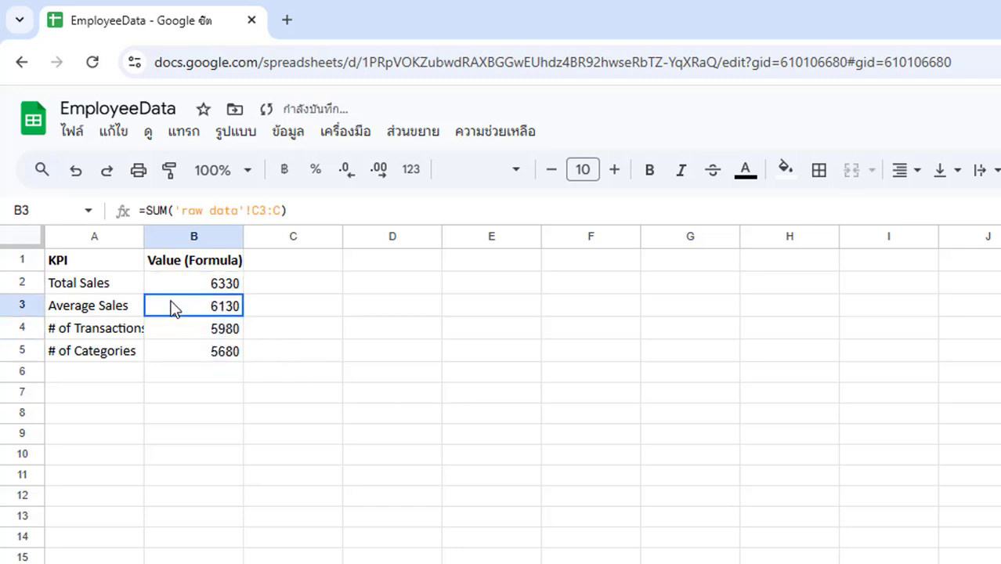
{"action": "left_click", "coordinate": [167, 210]}
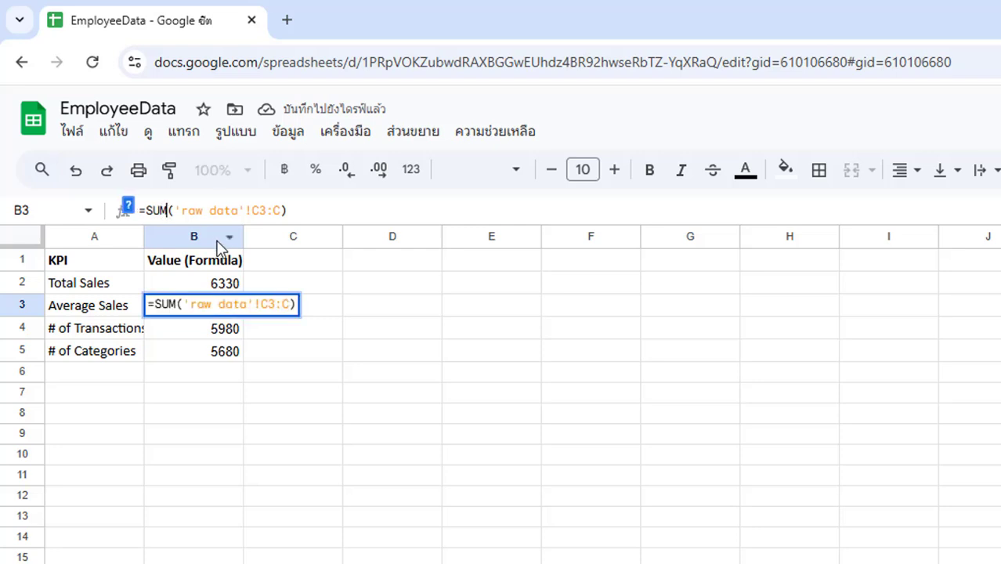
{"action": "key", "text": "BackSpace"}
{"action": "key", "text": "BackSpace"}
{"action": "key", "text": "BackSpace"}
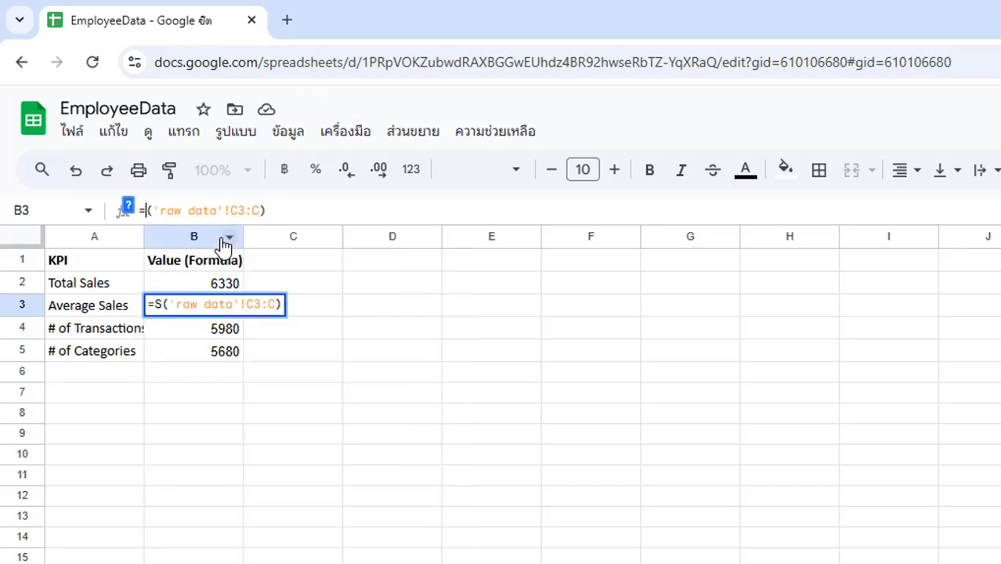
{"action": "type", "text": "A"}
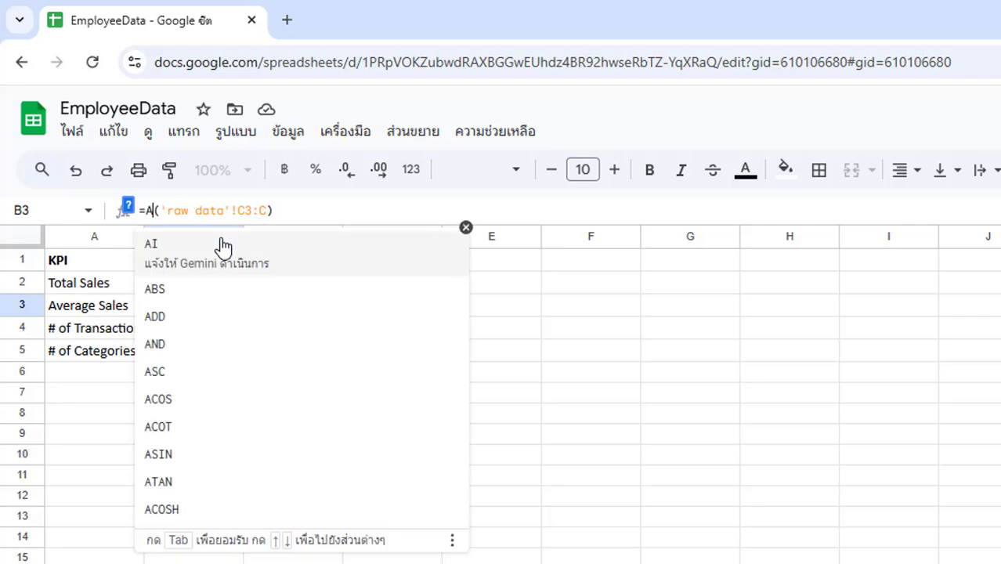
{"action": "type", "text": "VER"}
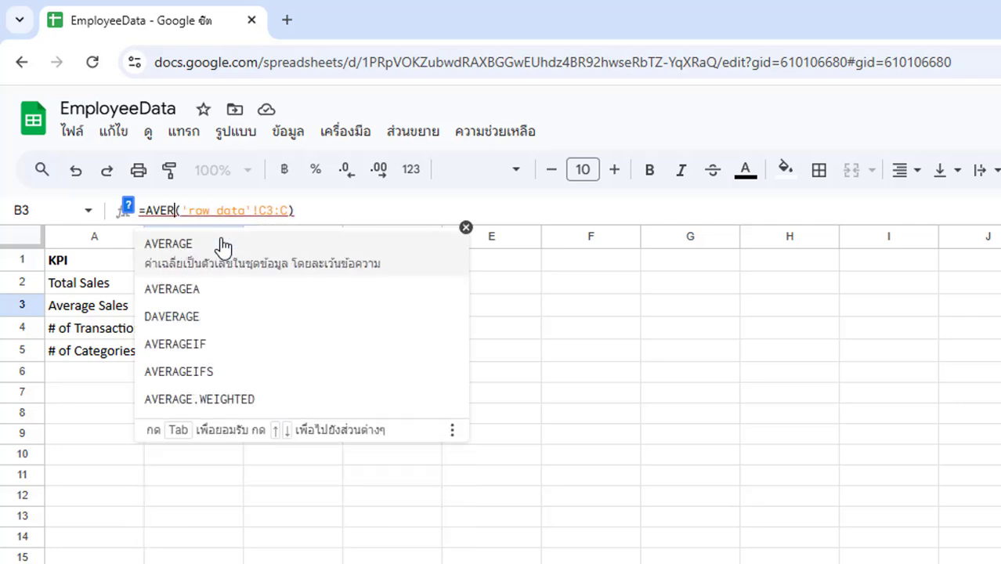
{"action": "left_click", "coordinate": [223, 245]}
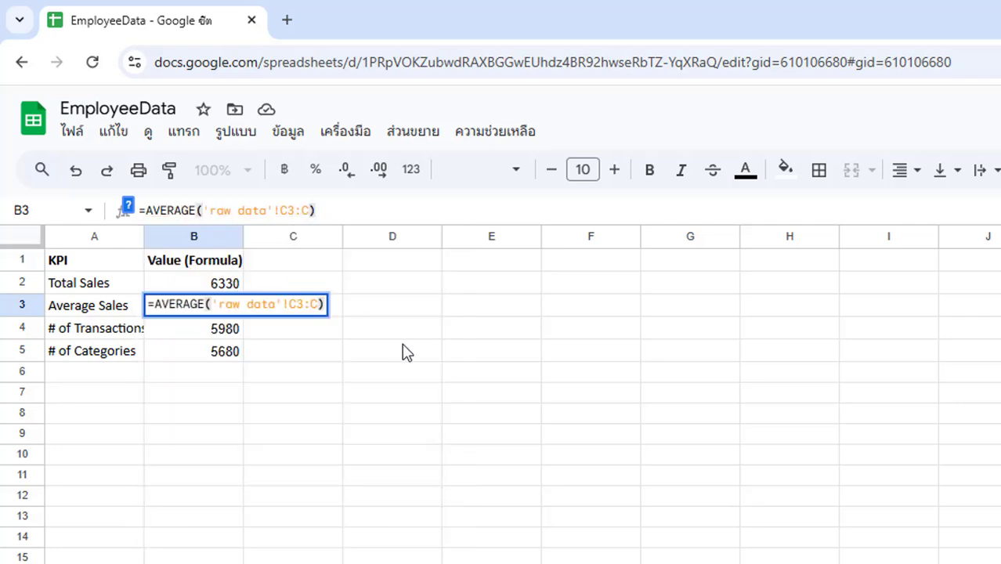
{"action": "key", "text": "Return"}
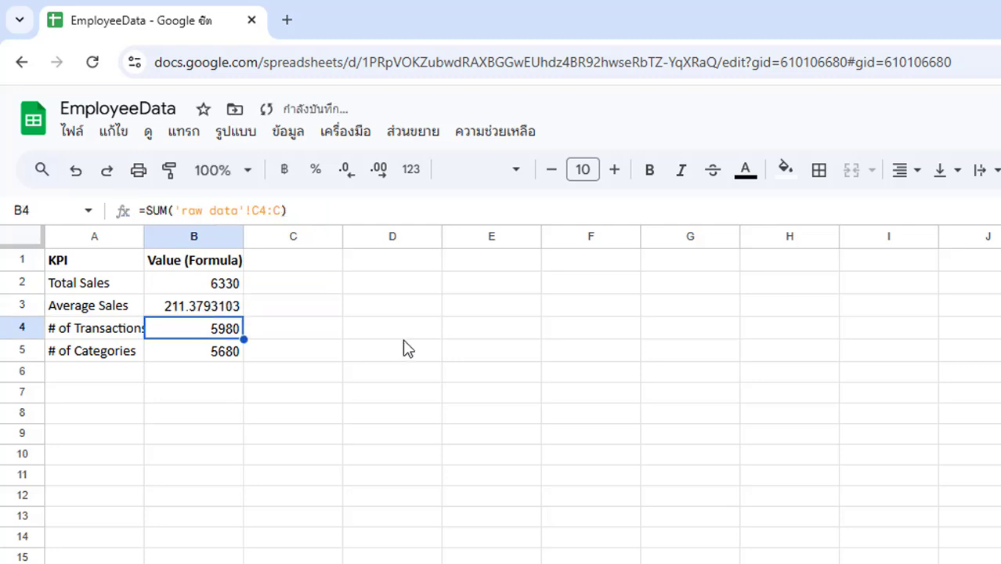
{"action": "left_click", "coordinate": [212, 313]}
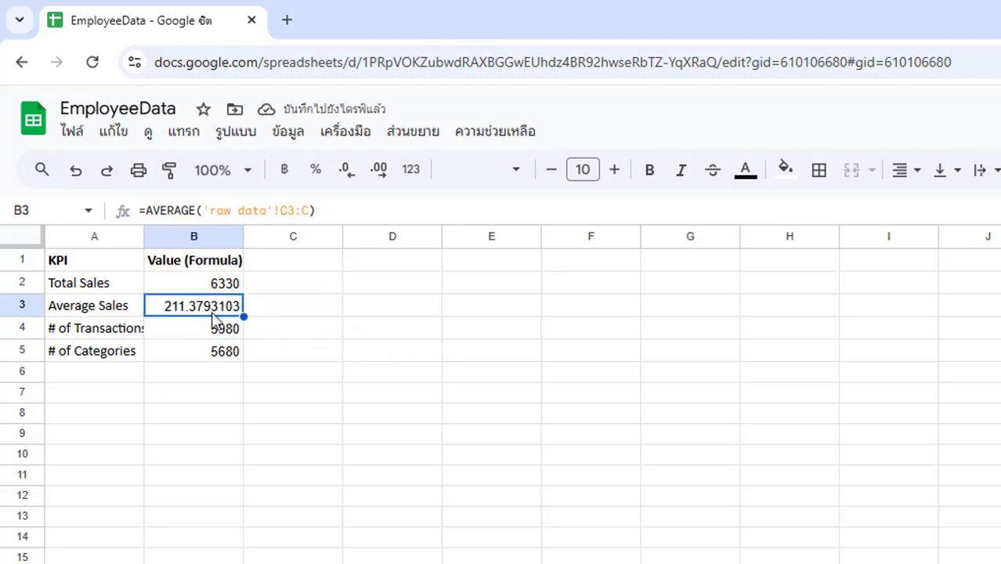
Step: Change the function in the # of Transactions cell B4 to COUNTA, giving =COUNTA('raw data'!C4:C)
{"action": "left_click", "coordinate": [221, 335]}
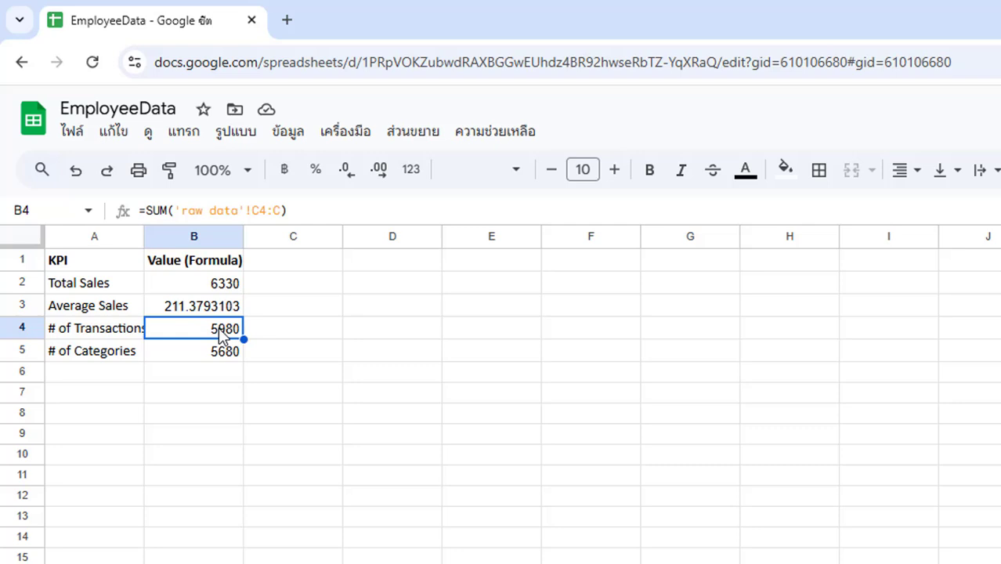
{"action": "left_click", "coordinate": [195, 210]}
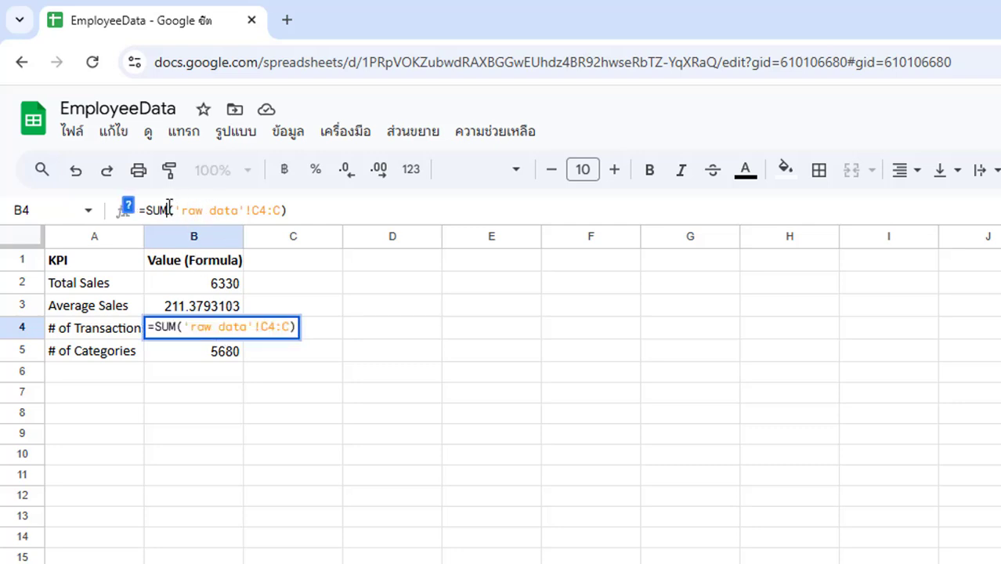
{"action": "key", "text": "BackSpace"}
{"action": "key", "text": "BackSpace"}
{"action": "key", "text": "BackSpace"}
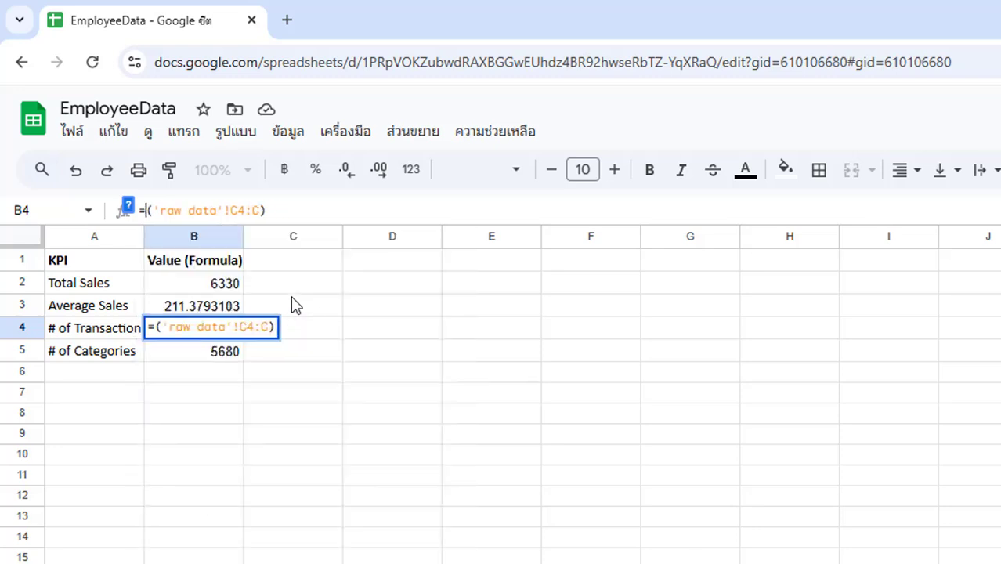
{"action": "type", "text": "CO"}
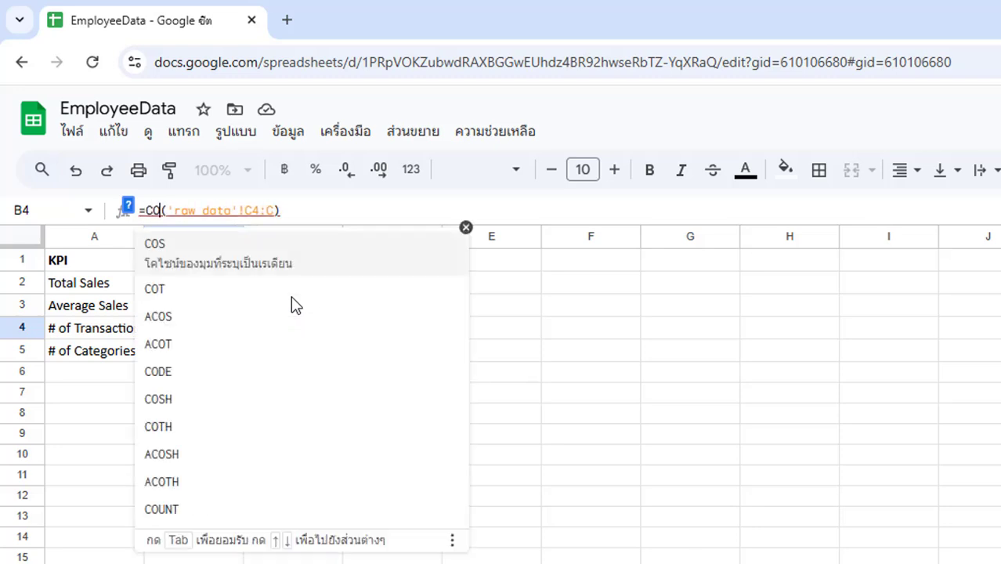
{"action": "type", "text": "UN"}
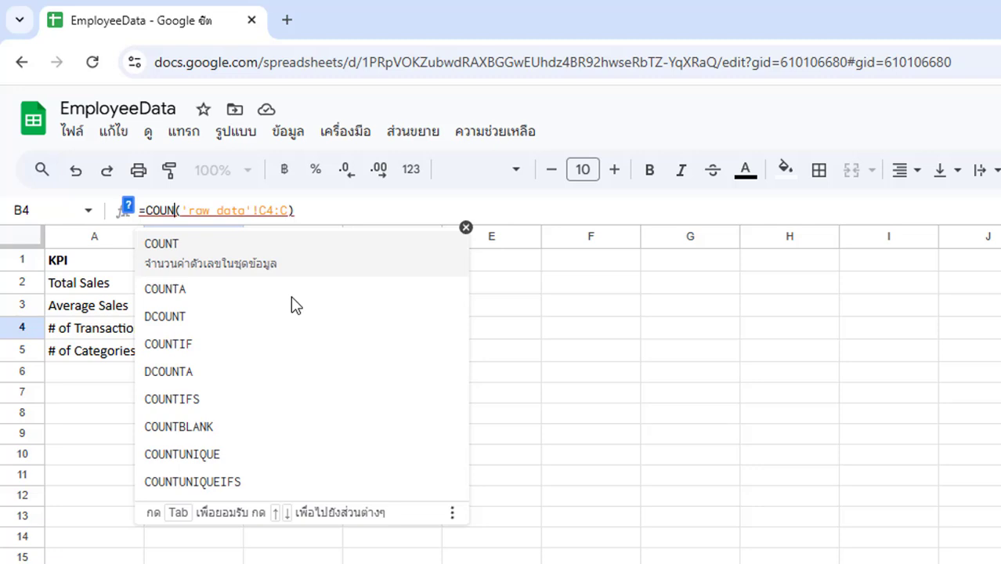
{"action": "type", "text": "TA"}
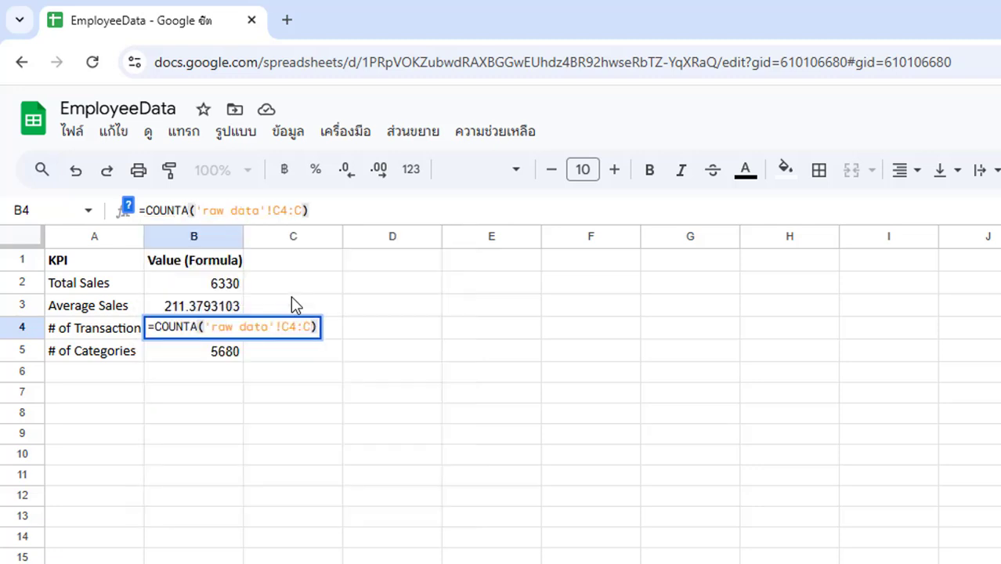
{"action": "left_click", "coordinate": [486, 378]}
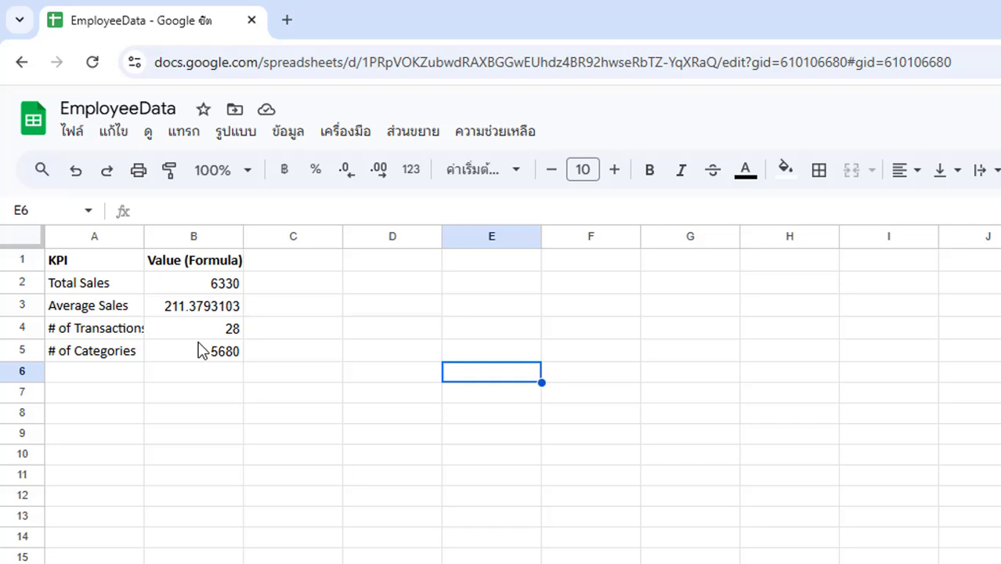
Step: Replace the SUM function in the # of Categories cell B5 with COUNTA
{"action": "left_click", "coordinate": [179, 356]}
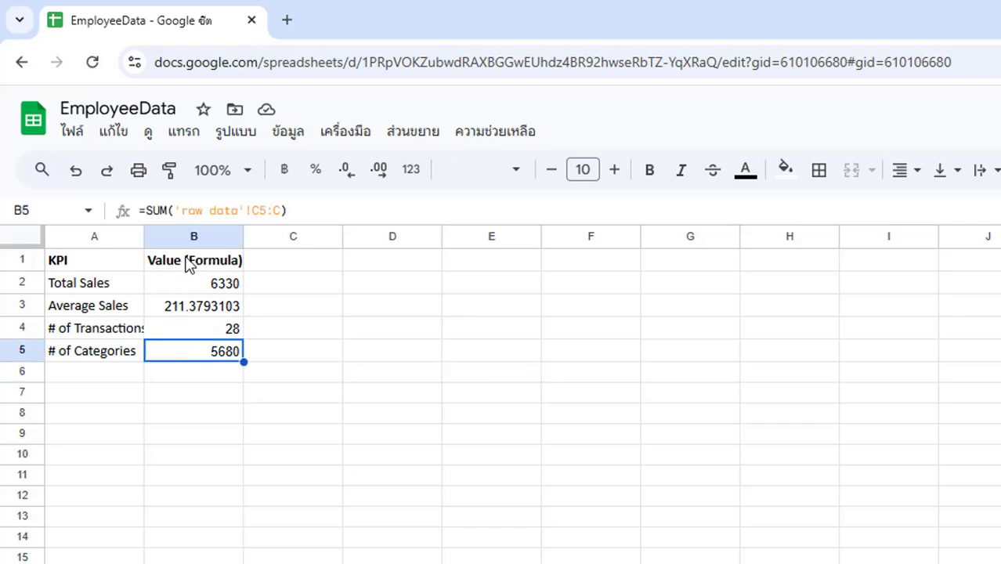
{"action": "left_click", "coordinate": [170, 215]}
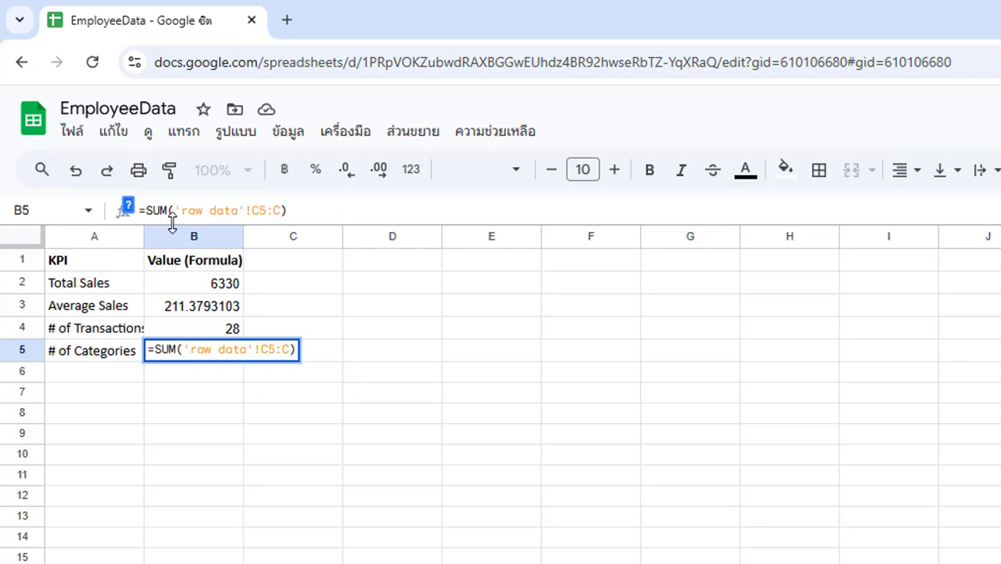
{"action": "key", "text": "BackSpace"}
{"action": "key", "text": "BackSpace"}
{"action": "key", "text": "BackSpace"}
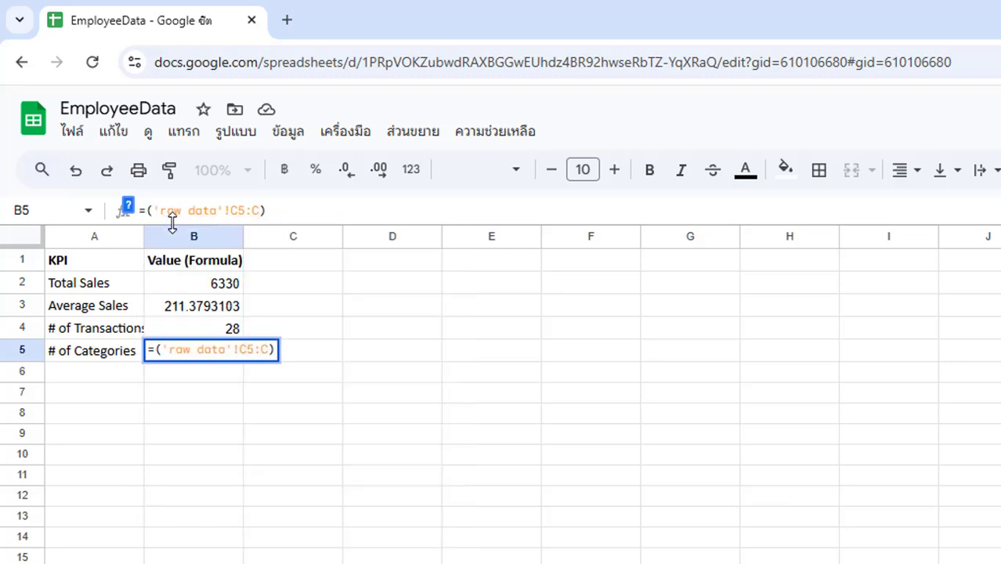
{"action": "type", "text": "COUNTA"}
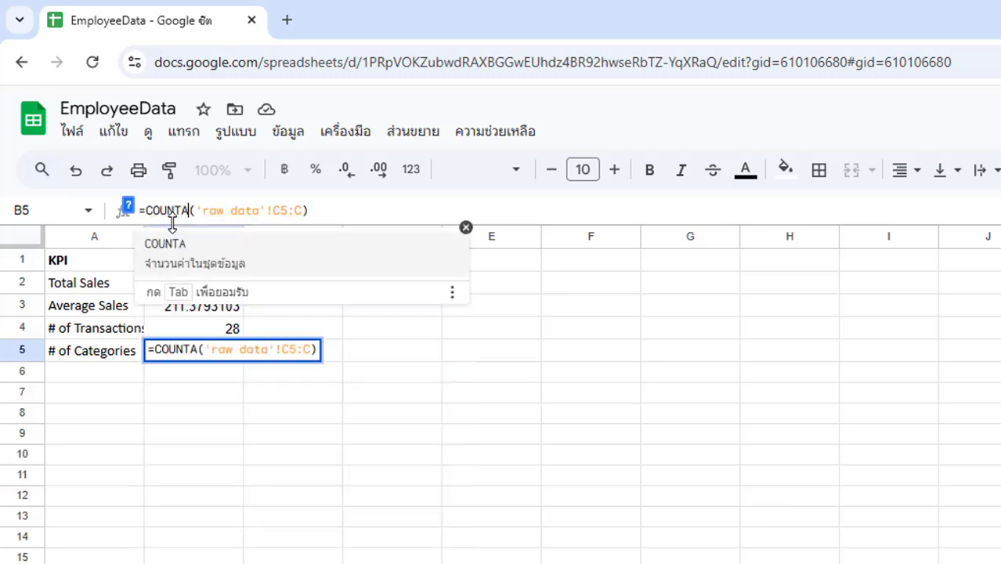
{"action": "left_click", "coordinate": [183, 259]}
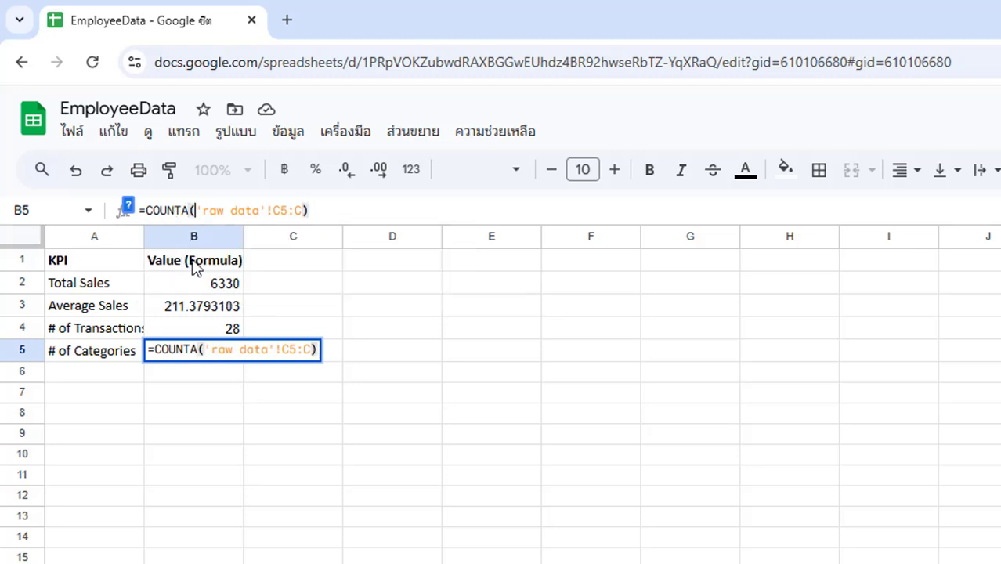
Step: Nest UNIQUE inside the COUNTA formula in B5 and start its range at B2, giving =COUNTA(UNIQUE('raw data'!B2:C))
{"action": "left_click", "coordinate": [206, 349]}
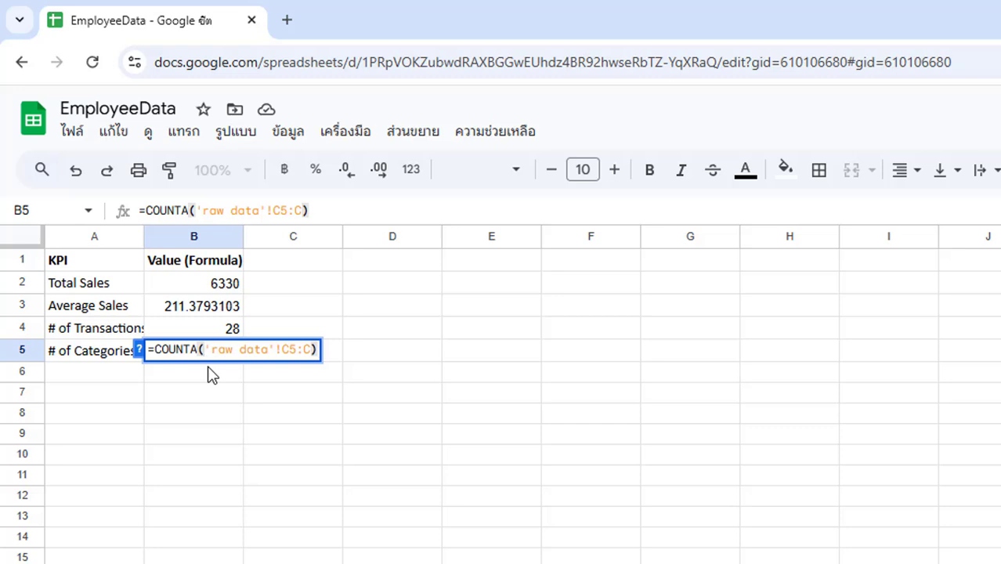
{"action": "type", "text": "U"}
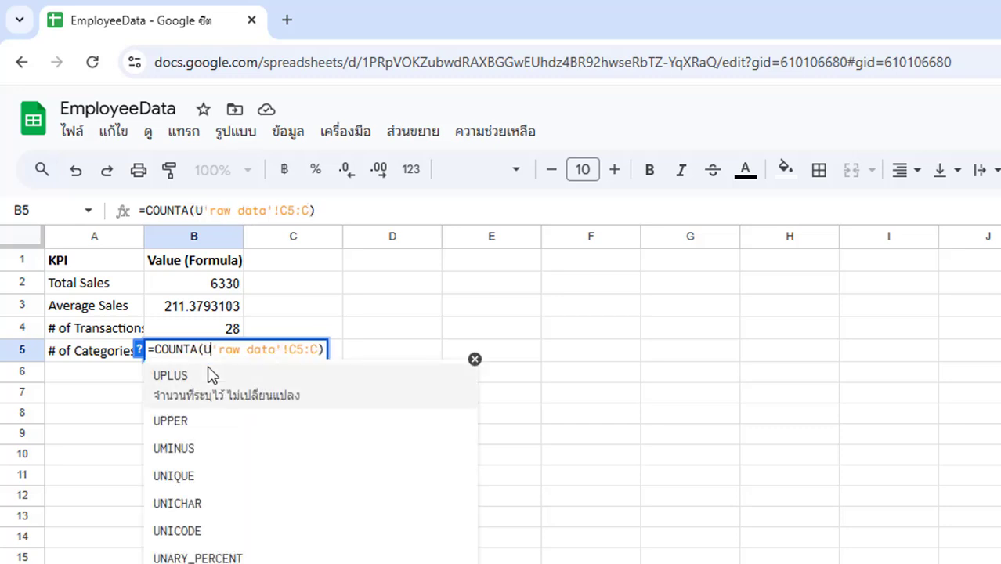
{"action": "type", "text": "NI"}
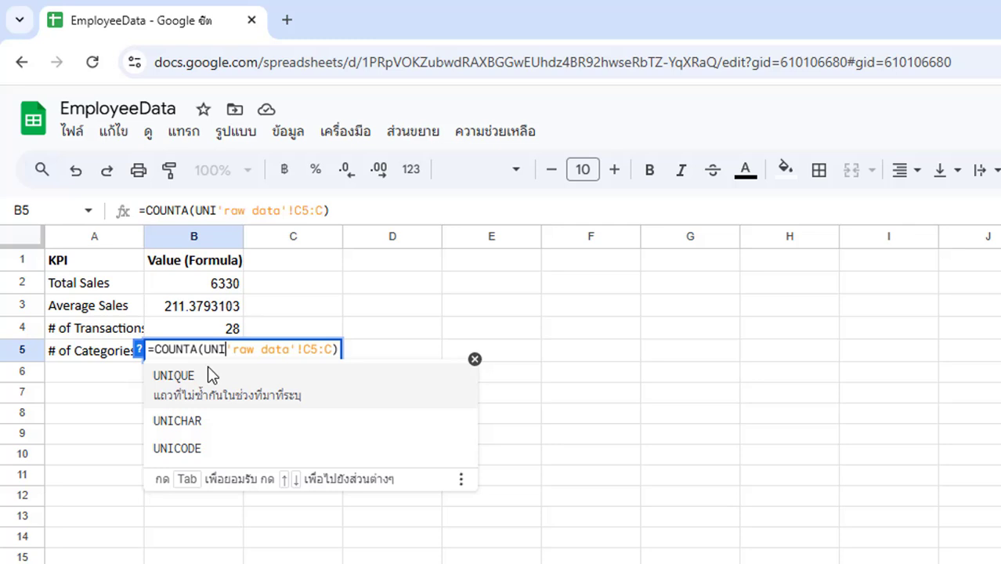
{"action": "type", "text": "QUE"}
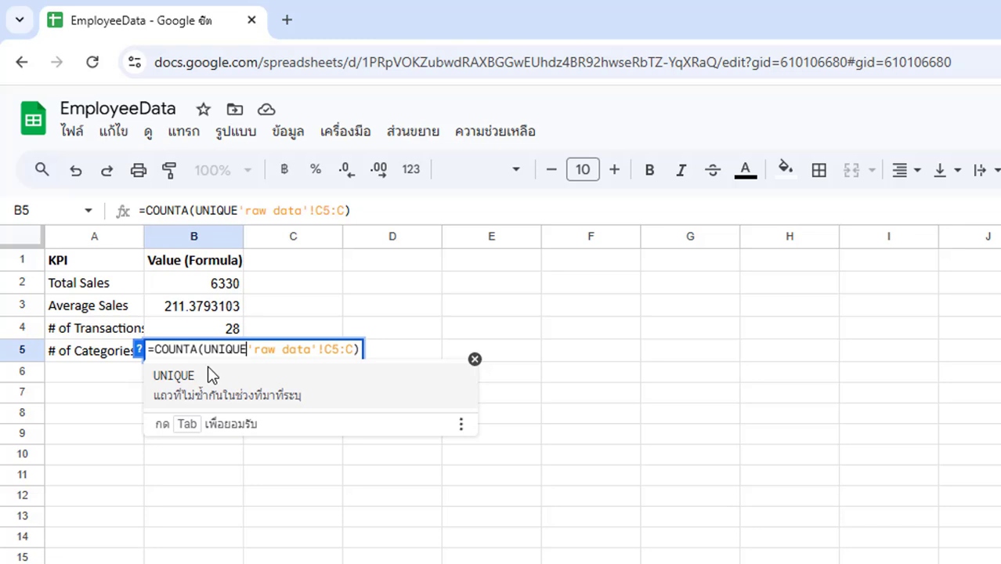
{"action": "type", "text": "("}
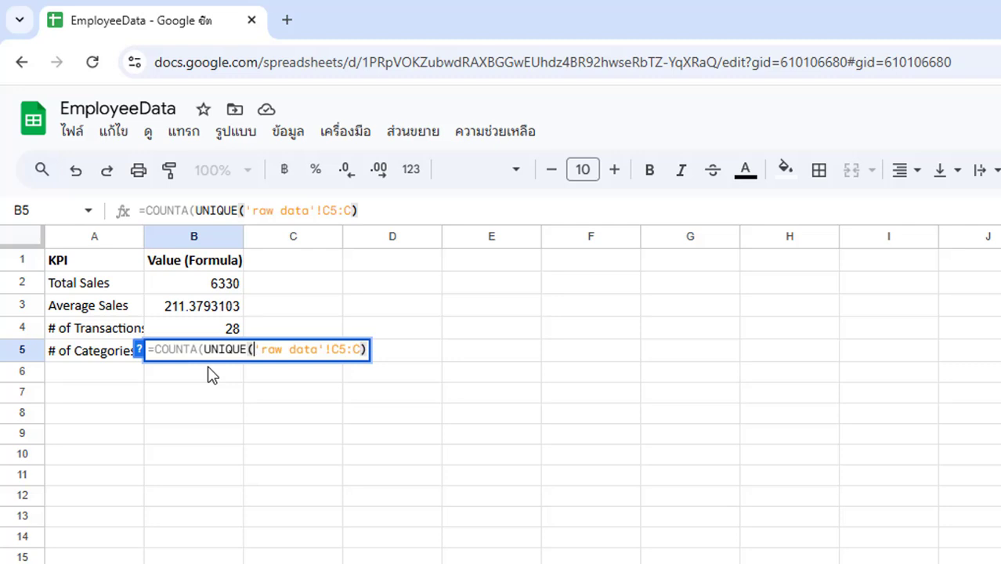
{"action": "left_click", "coordinate": [347, 349]}
{"action": "key", "text": "BackSpace"}
{"action": "key", "text": "BackSpace"}
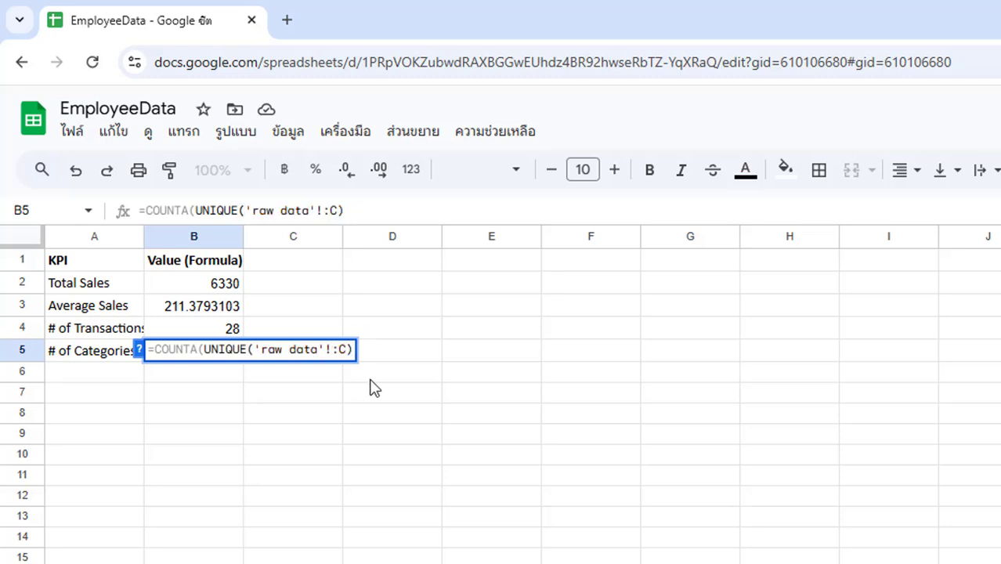
{"action": "type", "text": "B2"}
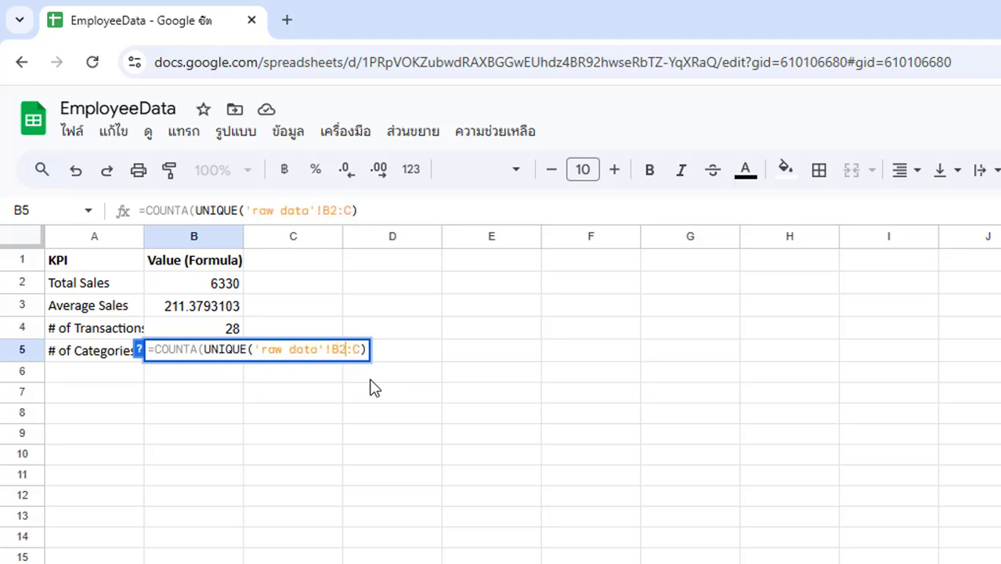
{"action": "key", "text": "Return"}
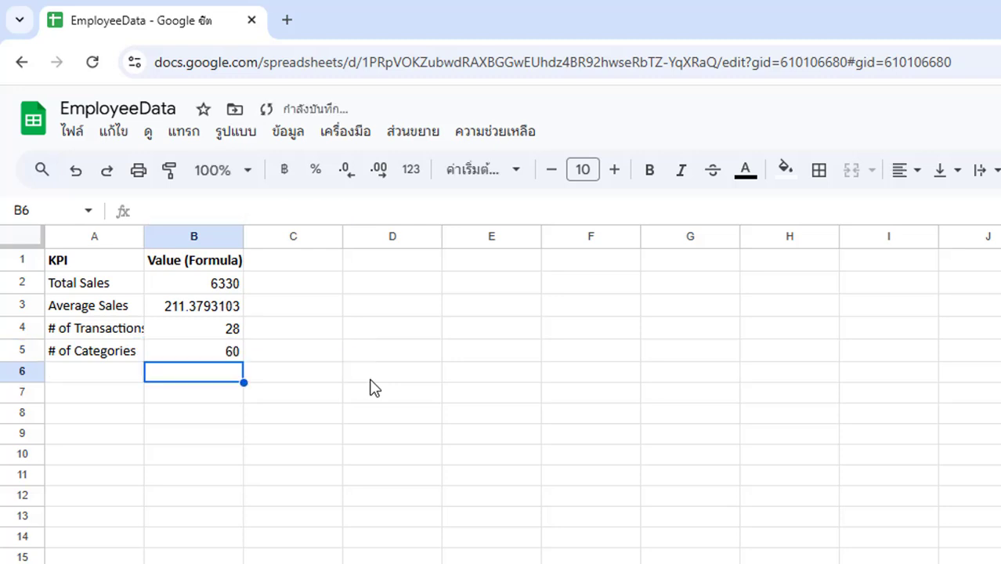
Step: Correct the Average Sales formula in B3 to start at C2, giving =AVERAGE('raw data'!C2:C)
{"action": "left_click", "coordinate": [205, 289]}
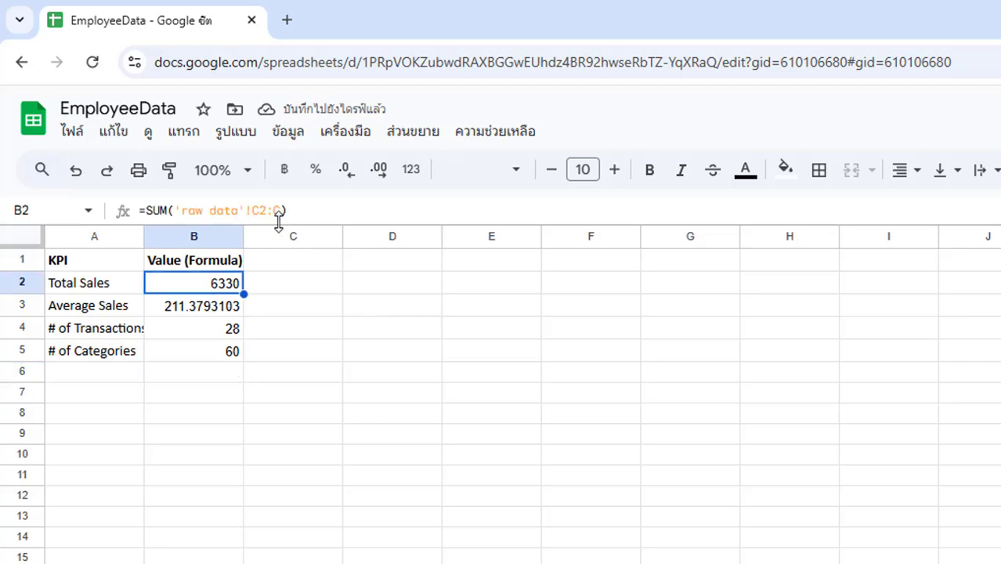
{"action": "left_click", "coordinate": [218, 309]}
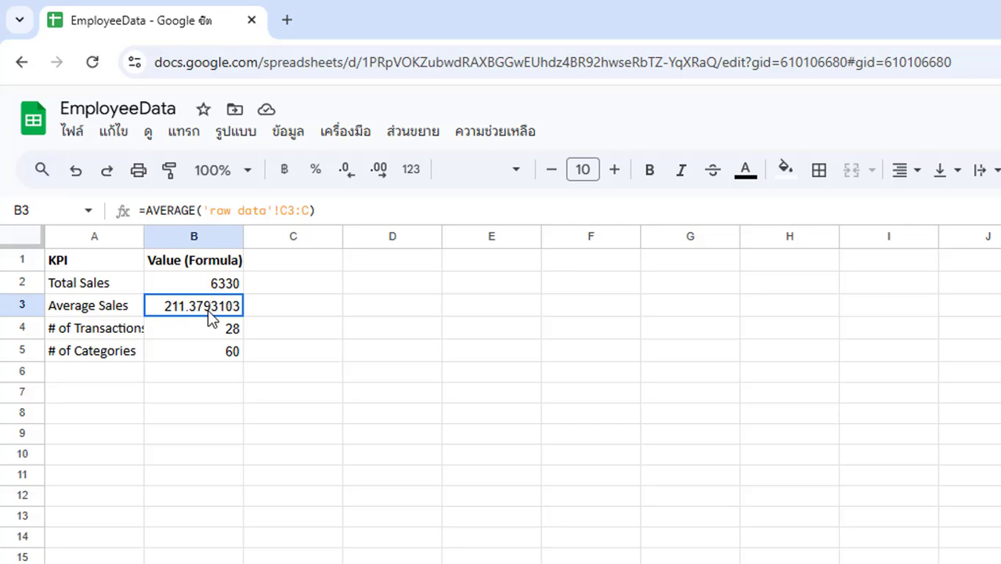
{"action": "left_click", "coordinate": [297, 211]}
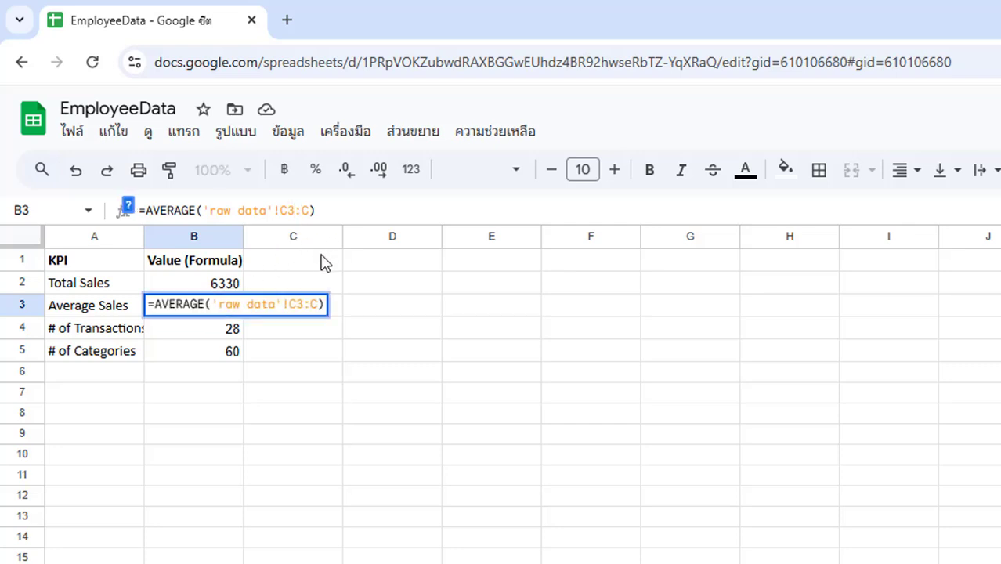
{"action": "key", "text": "BackSpace"}
{"action": "type", "text": "2"}
{"action": "key", "text": "Return"}
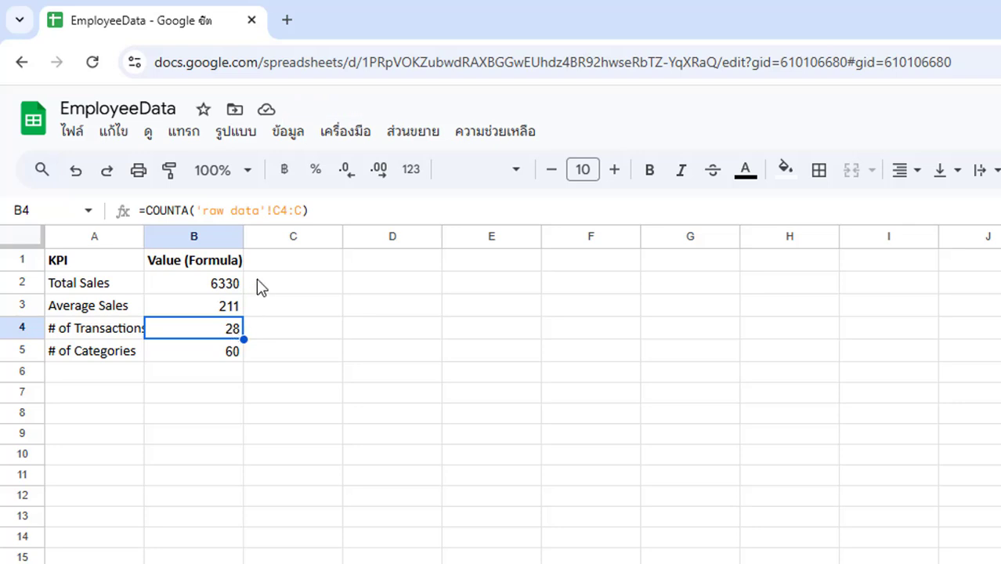
Step: Correct the # of Transactions formula in B4 to start at C2, giving =COUNTA('raw data'!C2:C)
{"action": "left_click", "coordinate": [290, 210]}
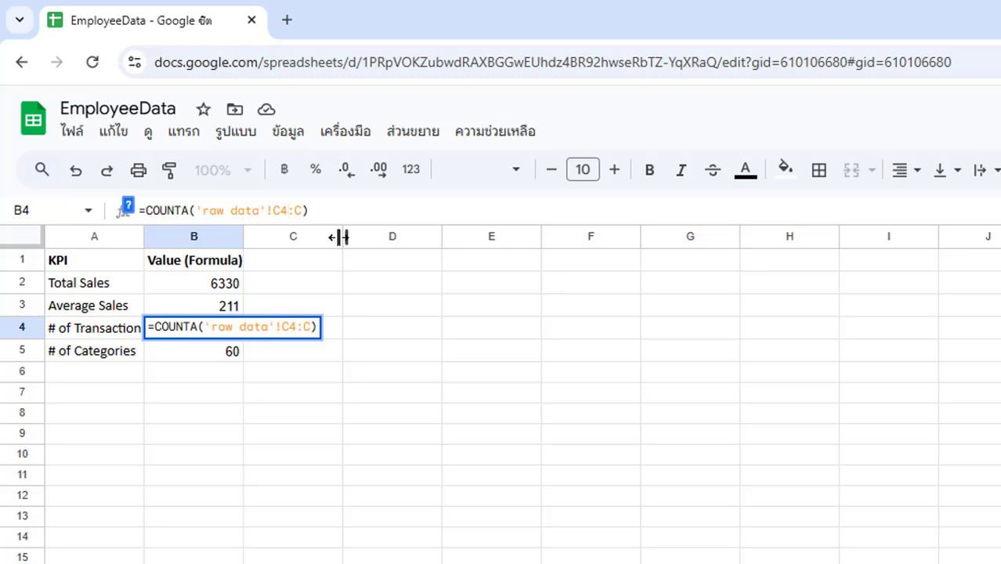
{"action": "key", "text": "BackSpace"}
{"action": "type", "text": "2"}
{"action": "key", "text": "Return"}
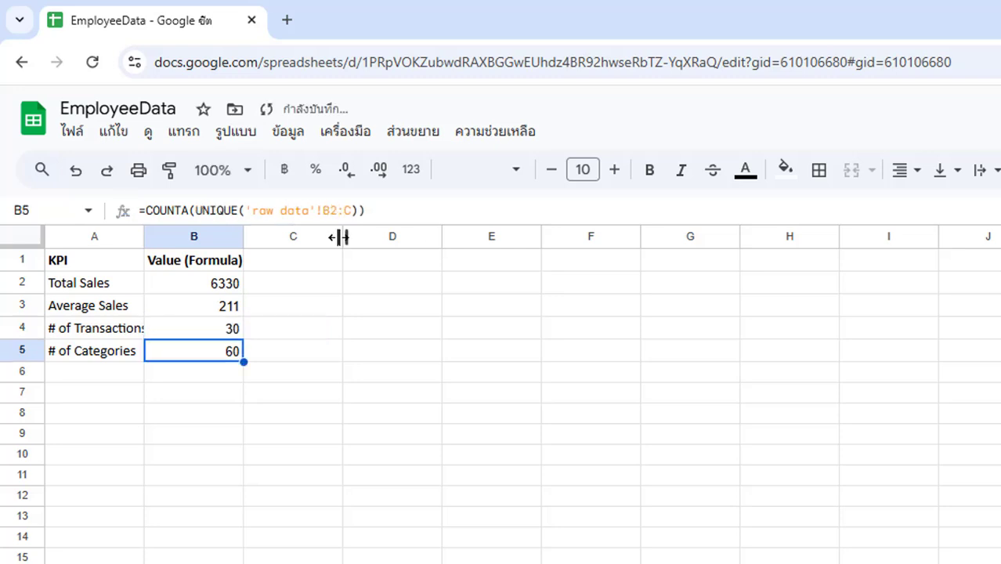
{"action": "left_click", "coordinate": [391, 327]}
{"action": "left_click", "coordinate": [231, 357]}
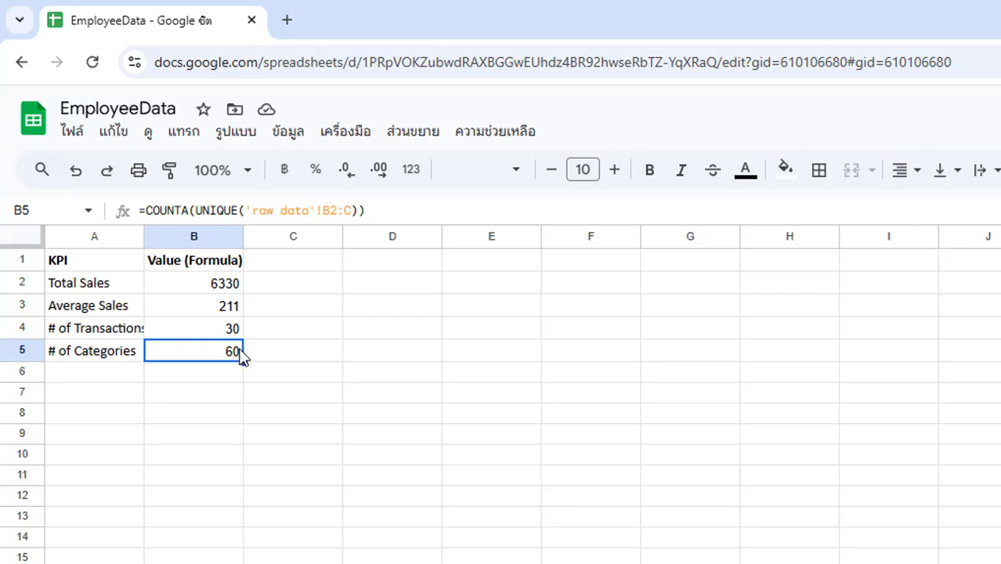
{"action": "left_click", "coordinate": [415, 447]}
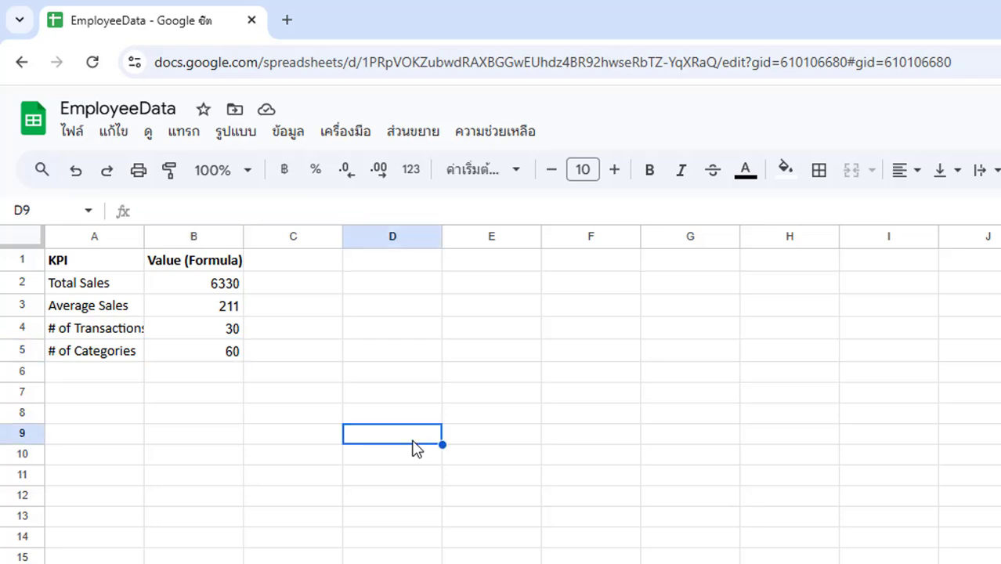
Step: Insert a chart of the KPI table A1:B5 on the dashboard sheet
{"action": "left_click", "coordinate": [220, 363]}
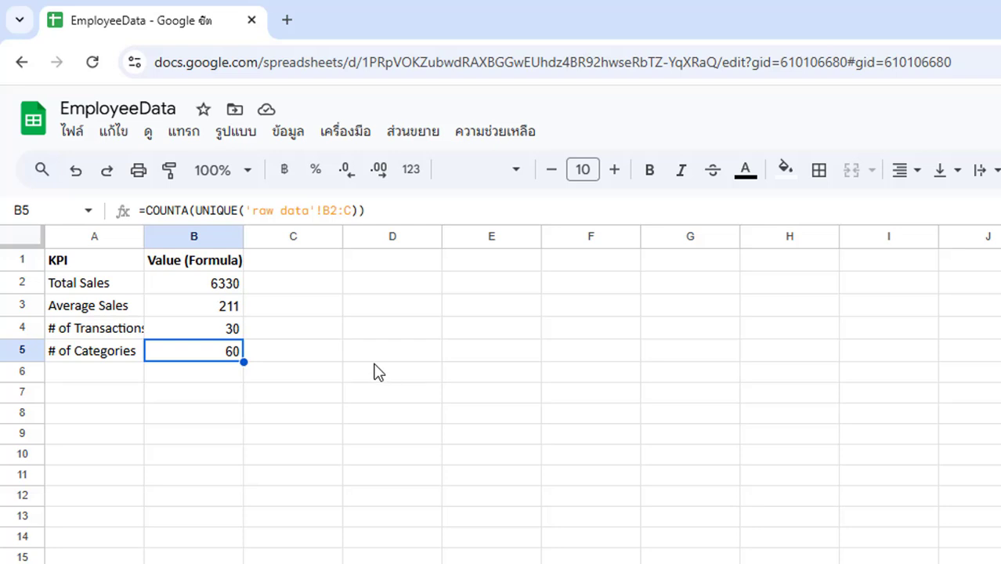
{"action": "left_click", "coordinate": [184, 131]}
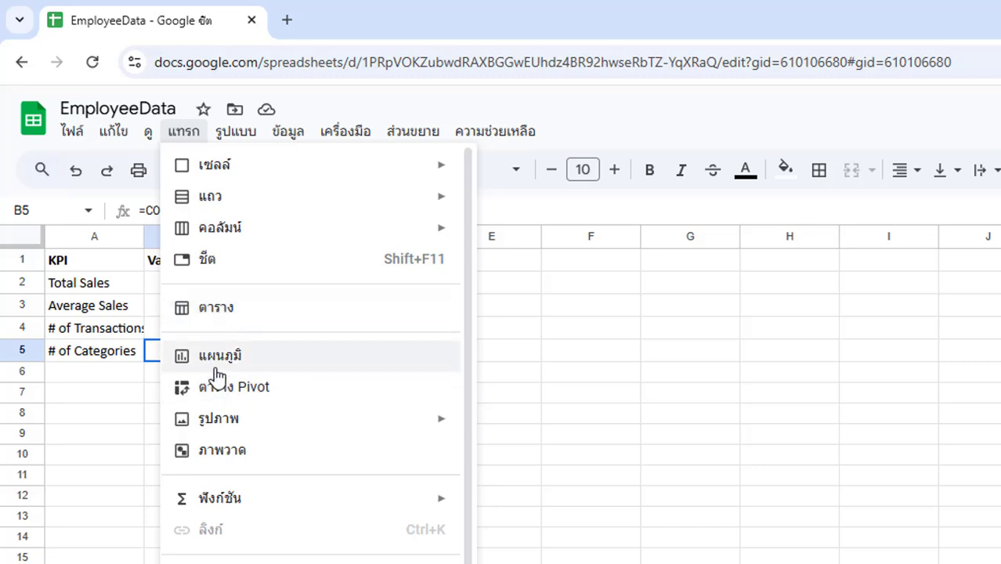
{"action": "key", "text": "Escape"}
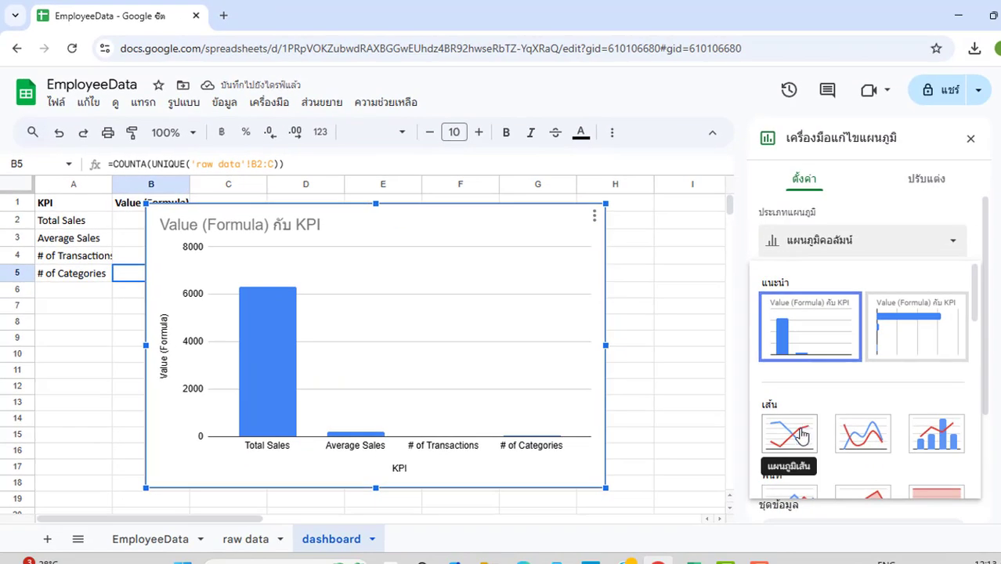
Step: Try the line chart type on the KPI chart and switch it to a smooth line chart
{"action": "scroll", "coordinate": [815, 391], "scroll_direction": "down", "scroll_amount": 1}
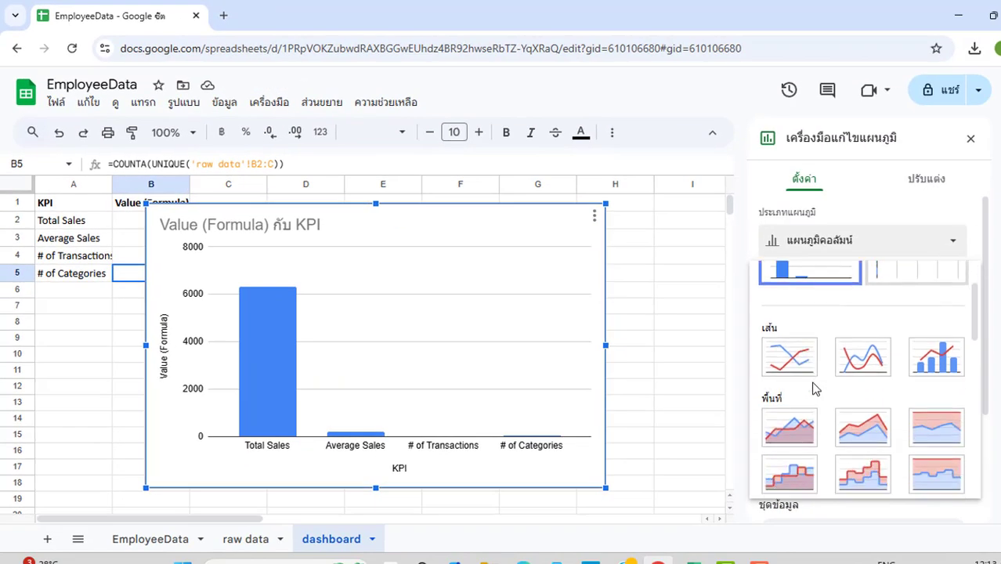
{"action": "left_click", "coordinate": [792, 362]}
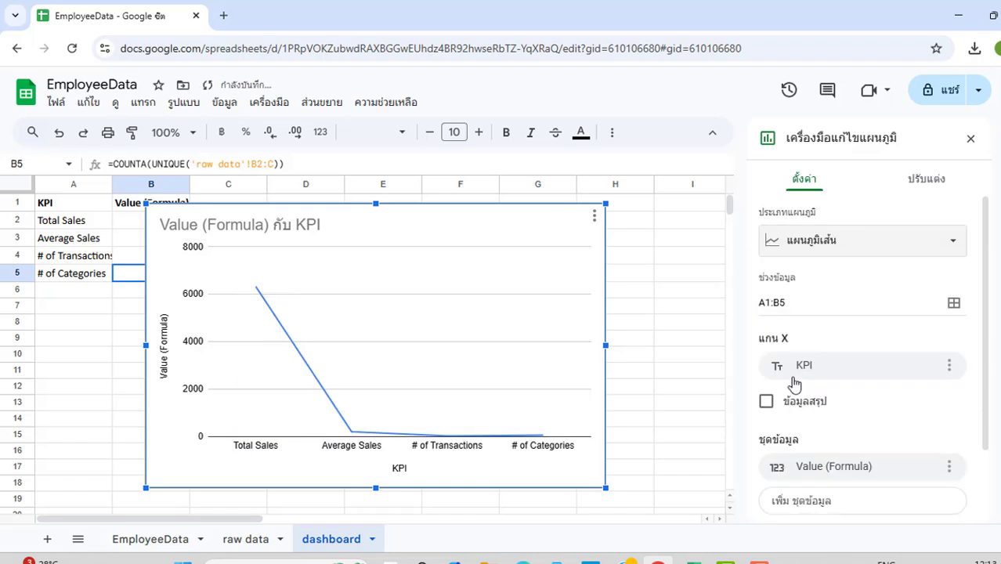
{"action": "left_click", "coordinate": [899, 248]}
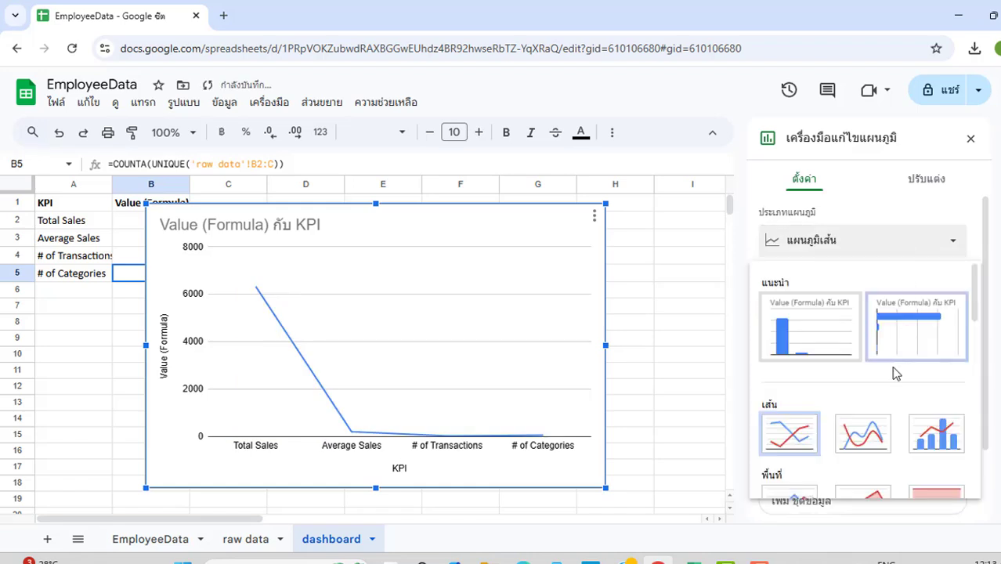
{"action": "left_click", "coordinate": [860, 433]}
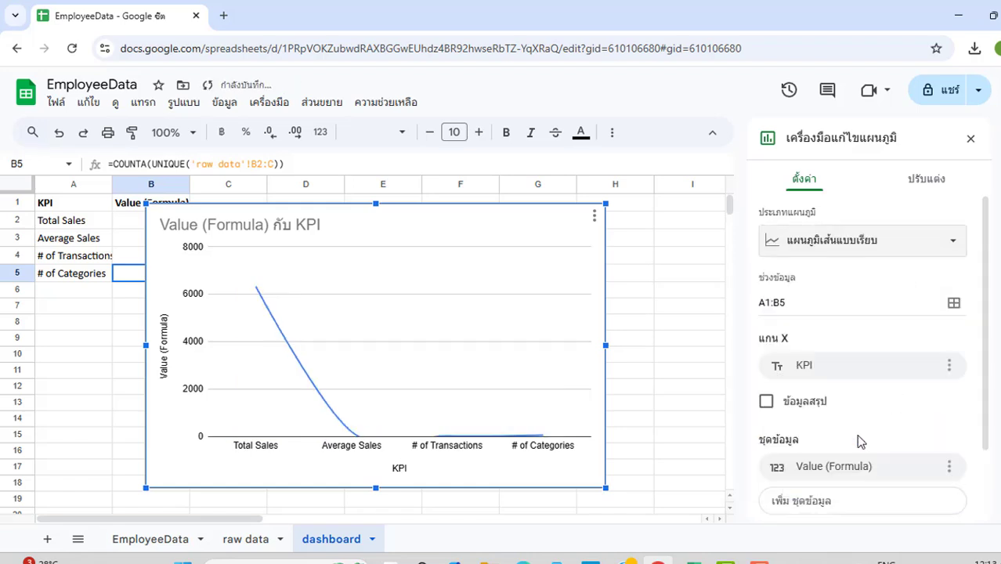
Step: Try the 100% stacked area chart type on the KPI chart
{"action": "left_click", "coordinate": [877, 248]}
{"action": "scroll", "coordinate": [853, 368], "scroll_direction": "down", "scroll_amount": 3}
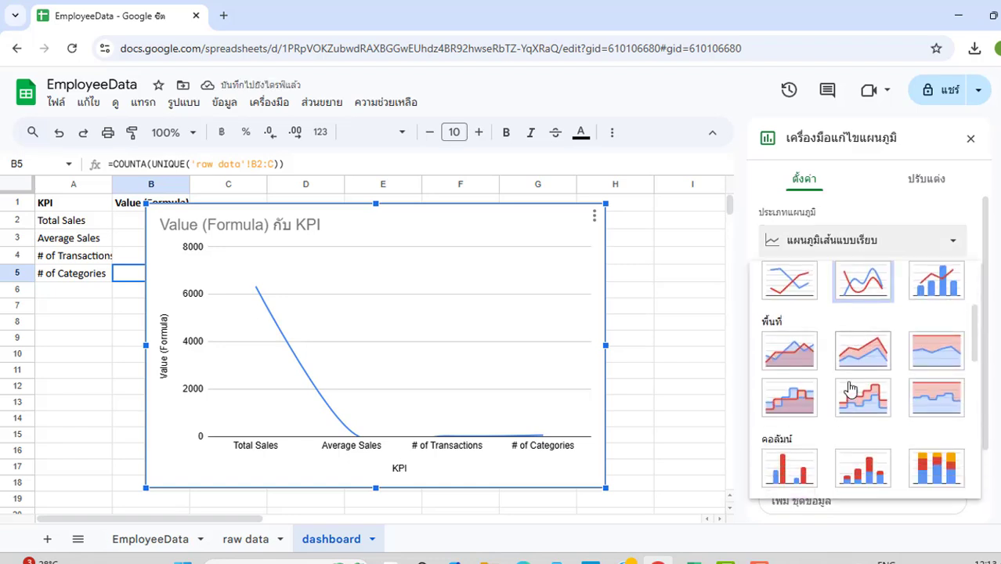
{"action": "left_click", "coordinate": [930, 371]}
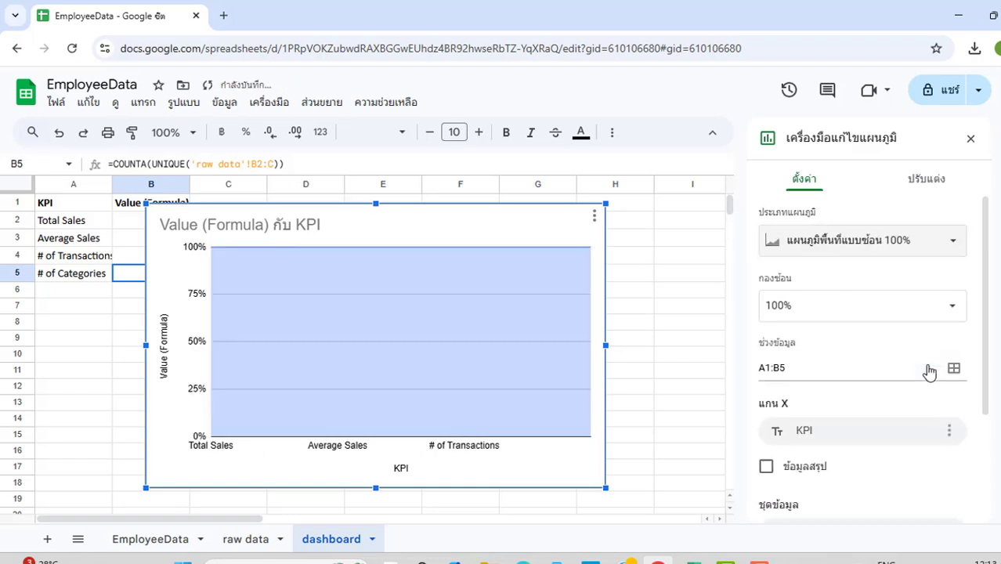
Step: Try the column chart type on the KPI chart and switch it to a stacked column chart
{"action": "left_click", "coordinate": [873, 249]}
{"action": "scroll", "coordinate": [814, 439], "scroll_direction": "down", "scroll_amount": 2}
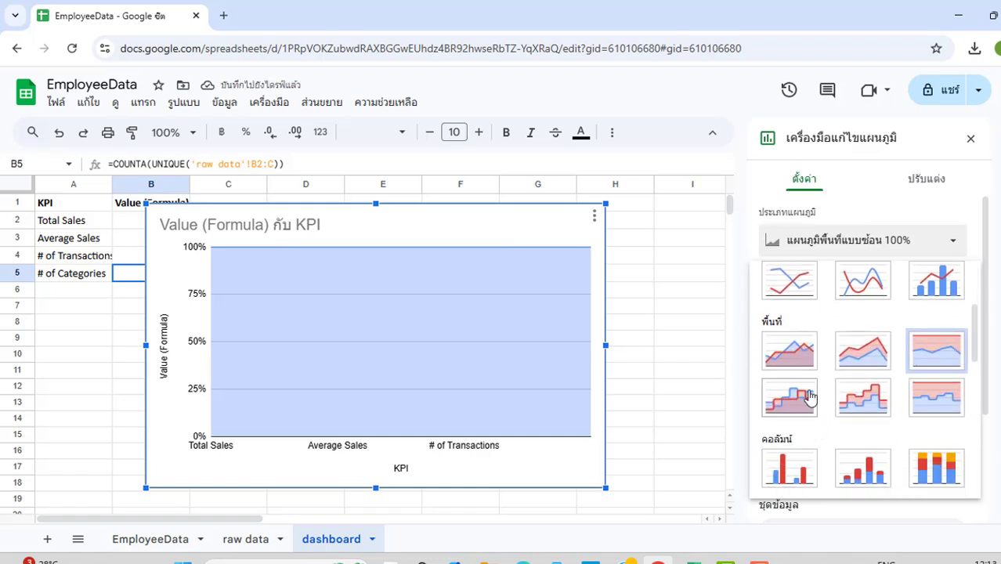
{"action": "left_click", "coordinate": [806, 473]}
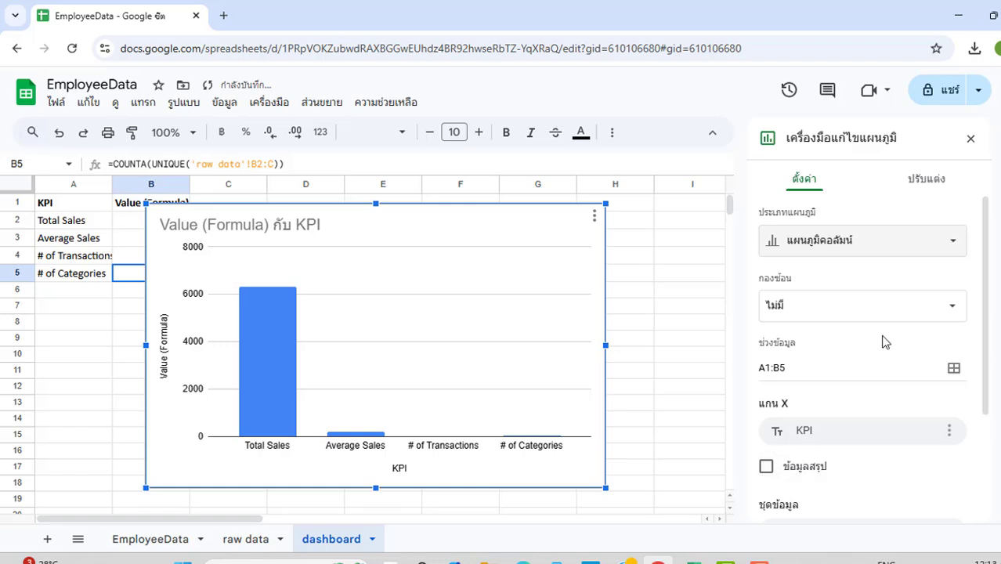
{"action": "left_click", "coordinate": [875, 252]}
{"action": "scroll", "coordinate": [814, 415], "scroll_direction": "down", "scroll_amount": 2}
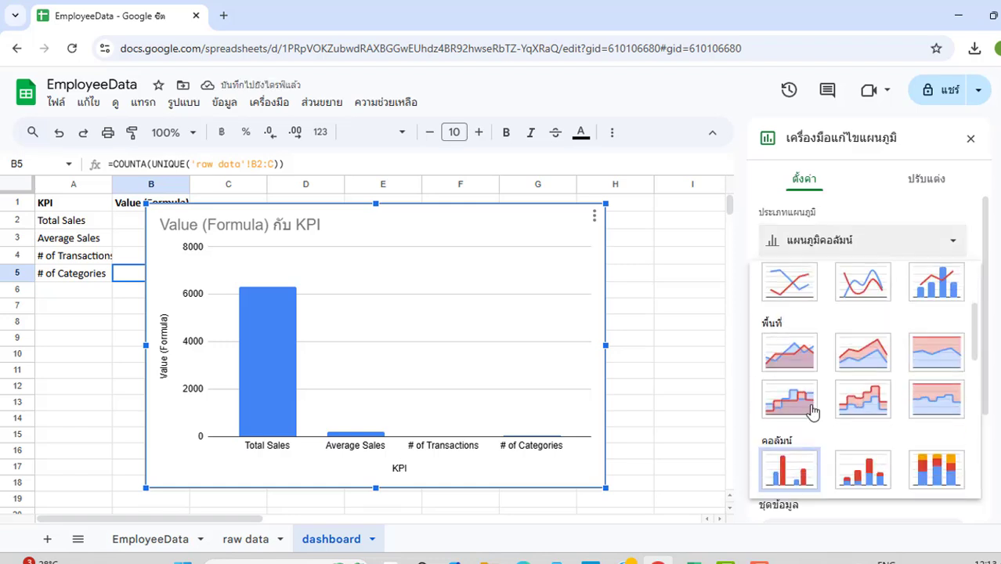
{"action": "left_click", "coordinate": [867, 473]}
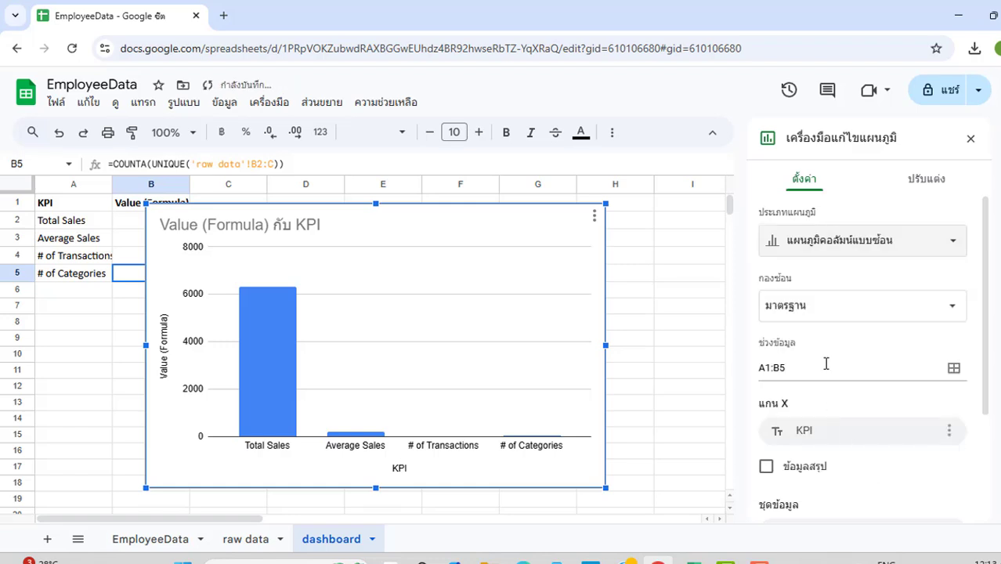
{"action": "scroll", "coordinate": [850, 357], "scroll_direction": "down", "scroll_amount": 2}
{"action": "scroll", "coordinate": [846, 353], "scroll_direction": "up", "scroll_amount": 3}
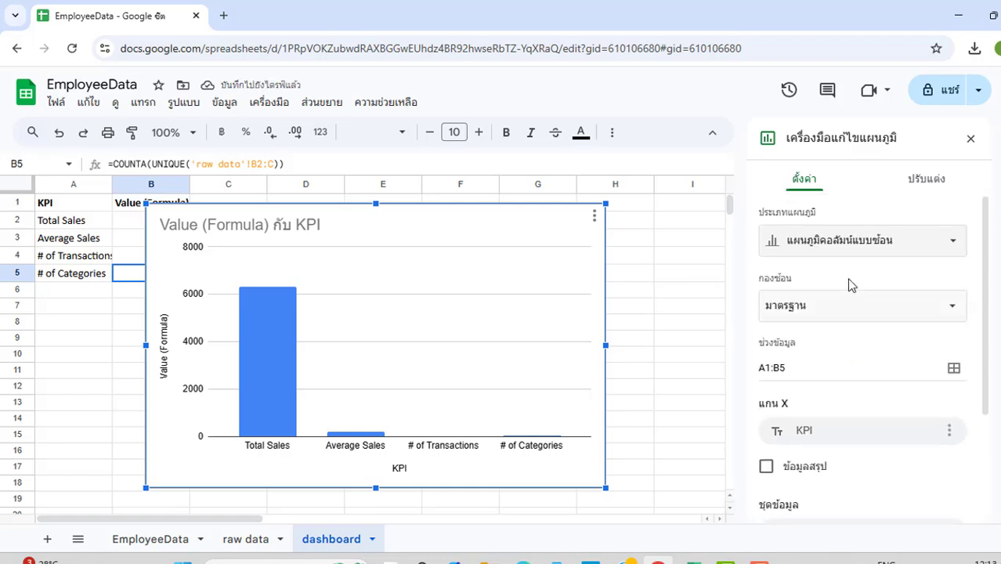
Step: Change the KPI chart to a 3D pie chart and open its customization options
{"action": "left_click", "coordinate": [855, 255]}
{"action": "scroll", "coordinate": [869, 352], "scroll_direction": "down", "scroll_amount": 6}
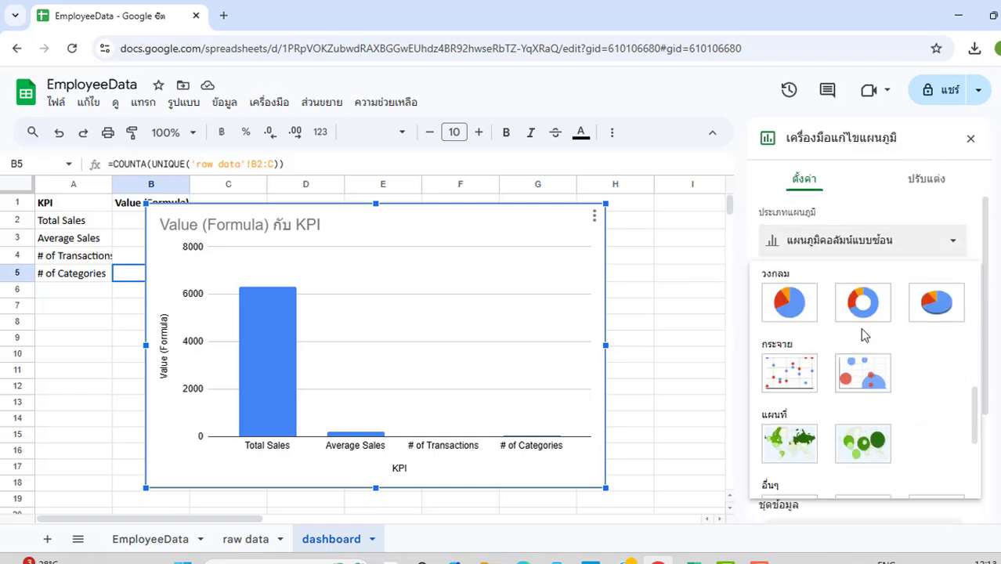
{"action": "left_click", "coordinate": [932, 305]}
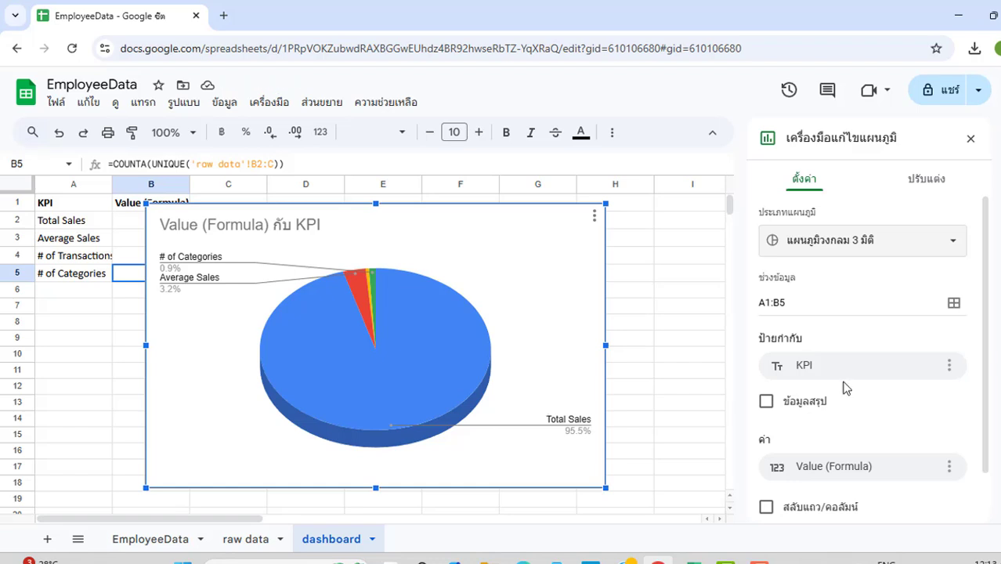
{"action": "left_click", "coordinate": [922, 188]}
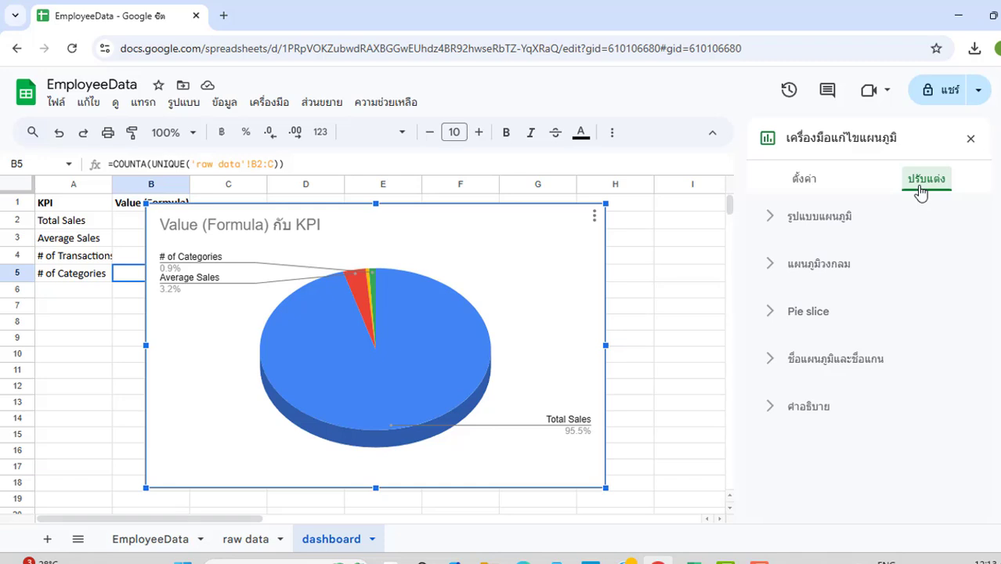